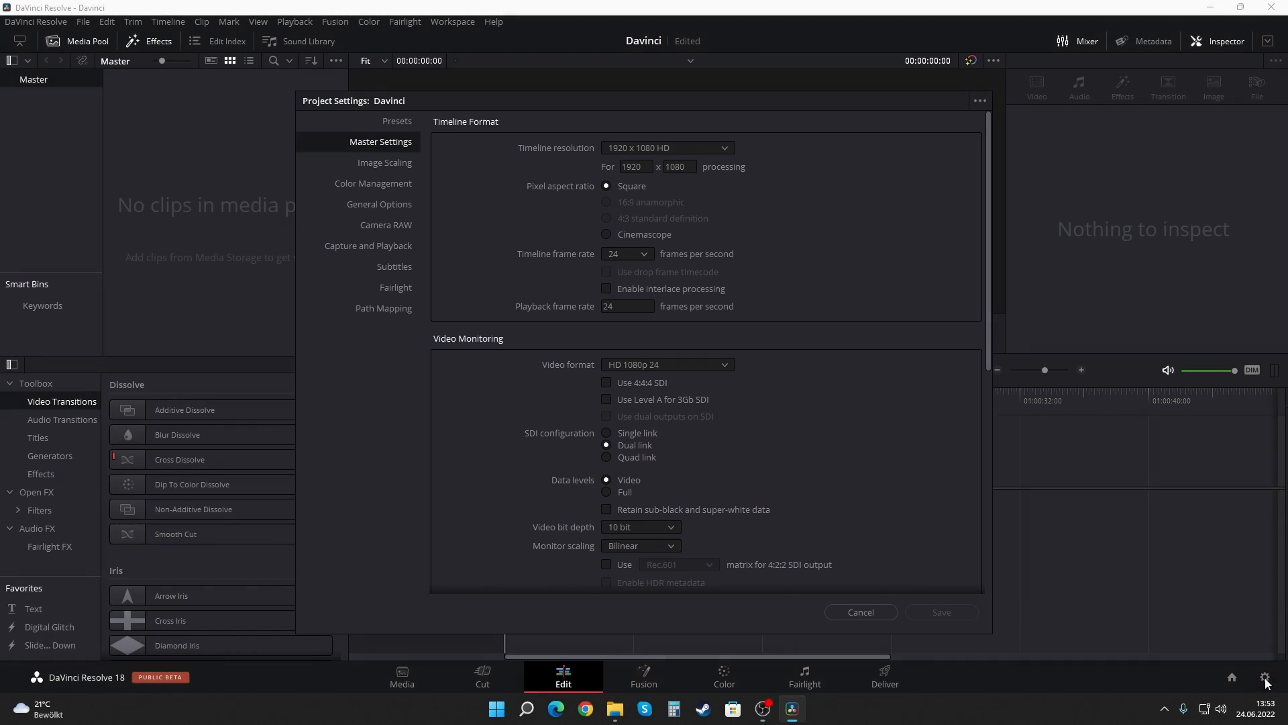
Step: Set the project's timeline frame rate to 60 frames per second and save the project settings
left_click(646, 254)
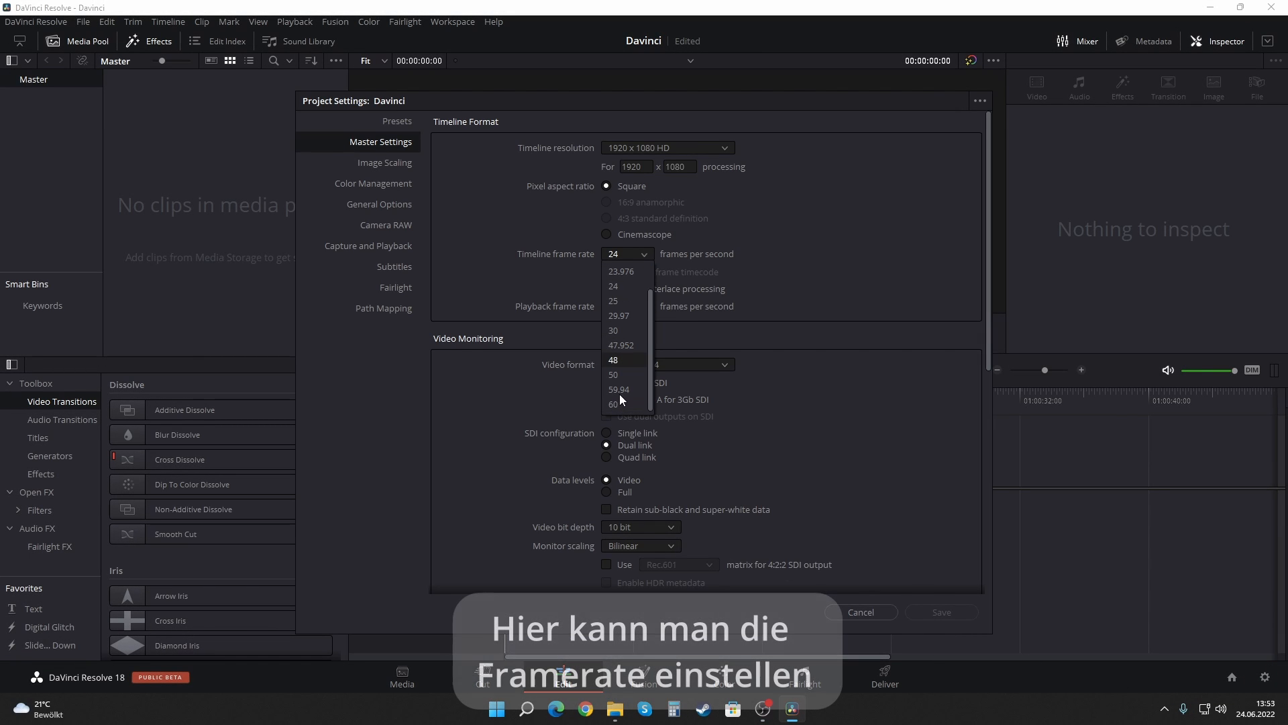
left_click(624, 404)
left_click(942, 612)
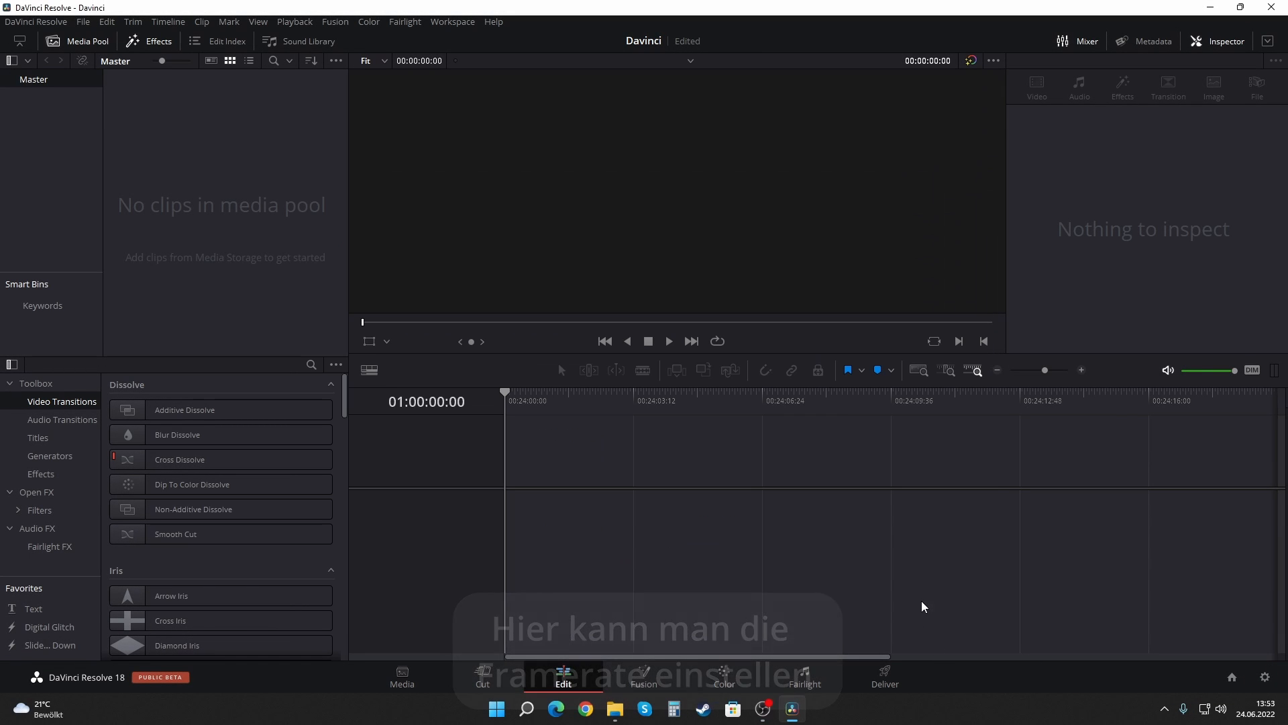
Step: Create a bin named Videos and import the four video clips into it, keeping the project frame rate unchanged
right_click(67, 181)
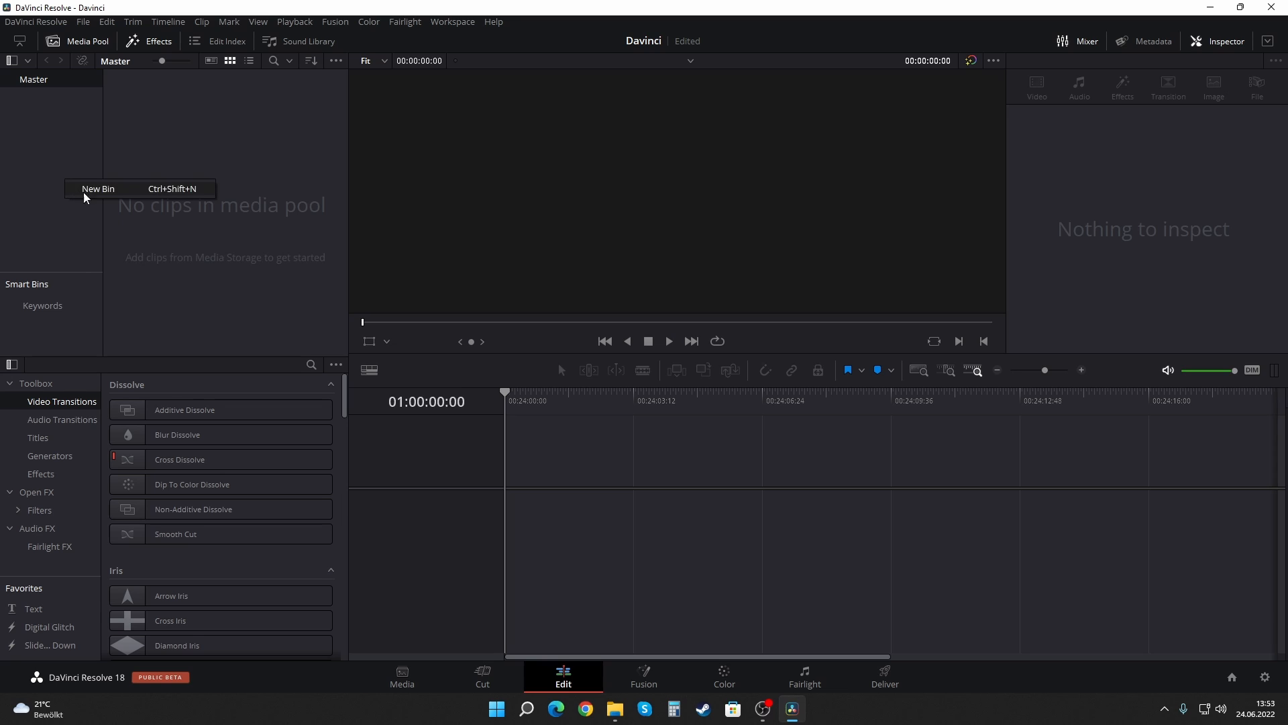
left_click(106, 189)
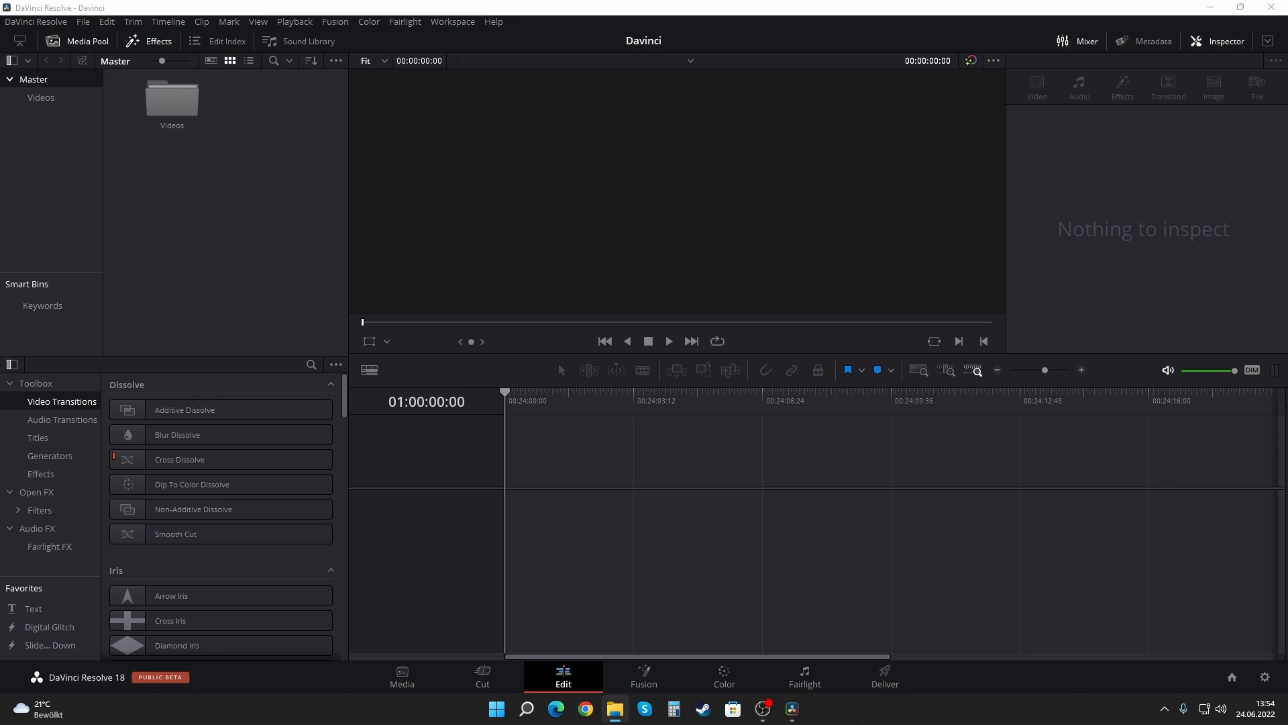
left_click_drag(120, 201, 172, 101)
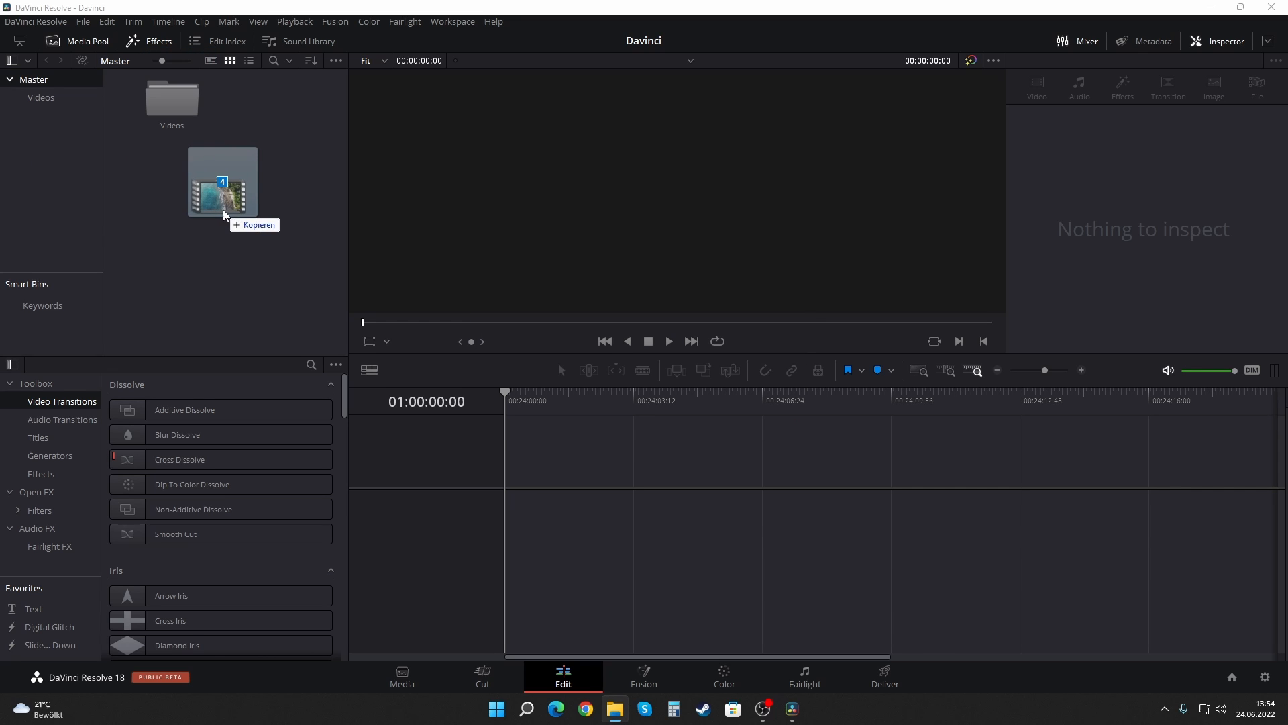
left_click_drag(230, 201, 176, 115)
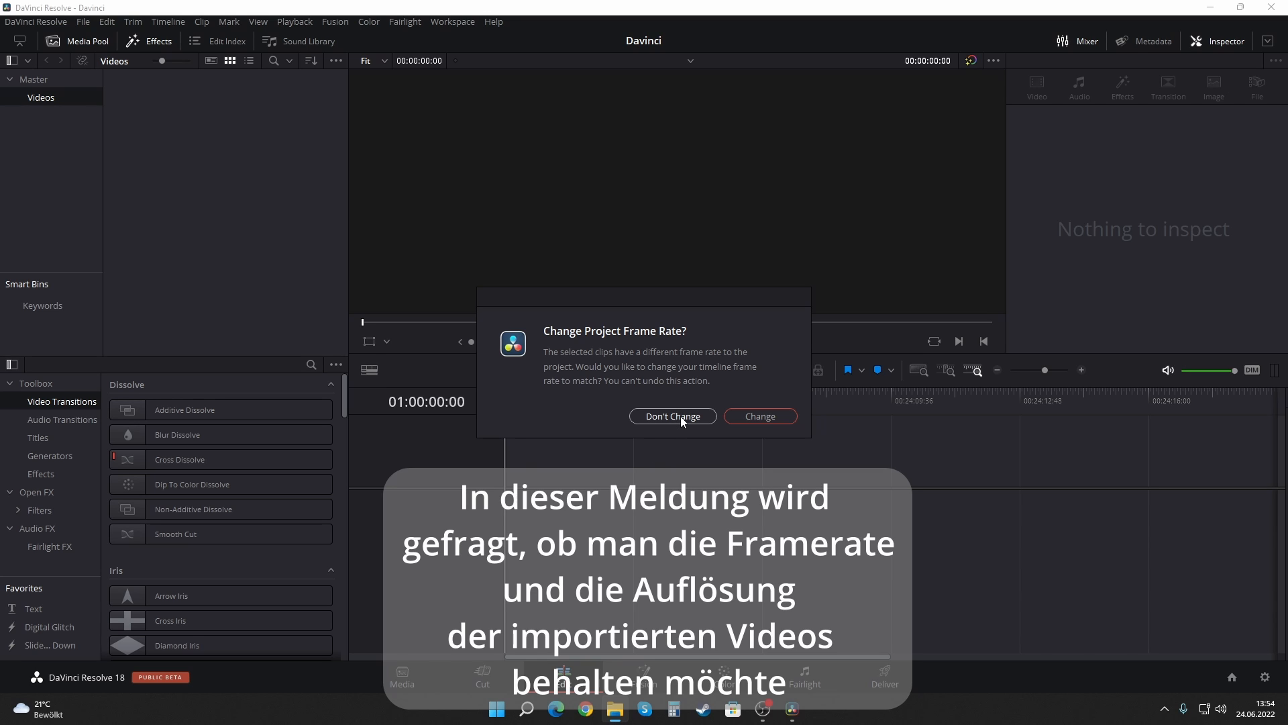
left_click(673, 416)
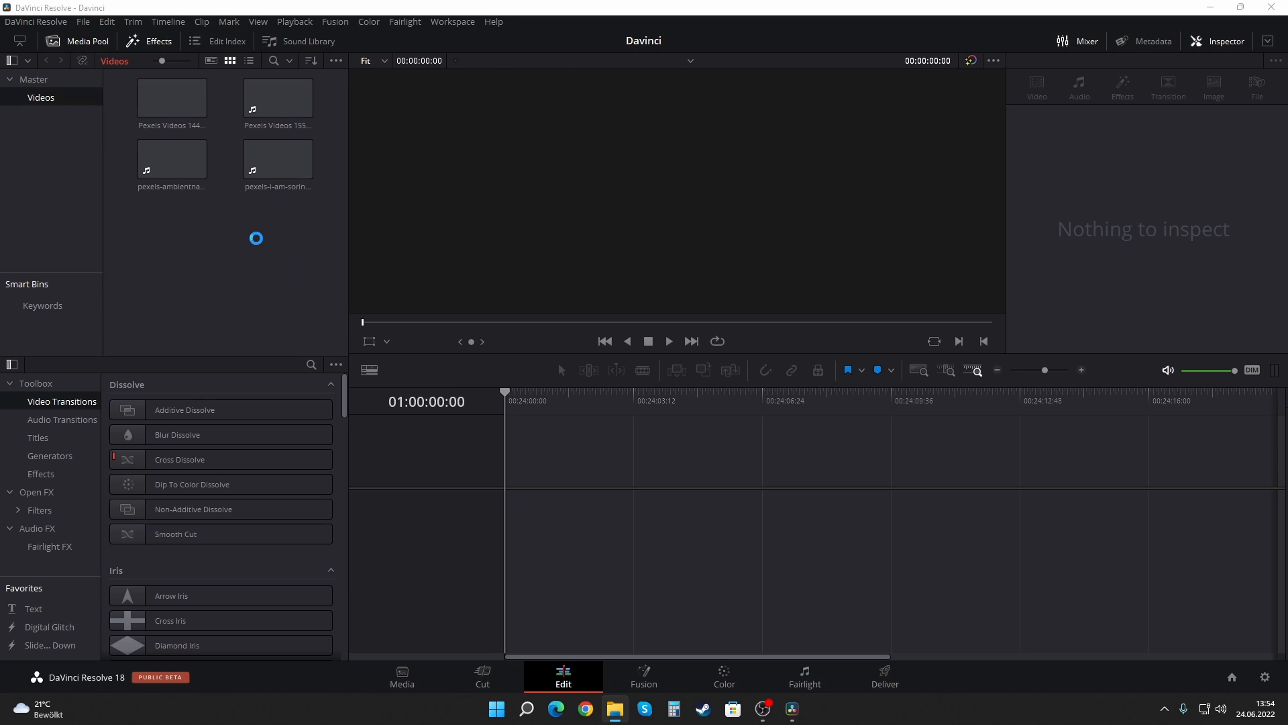
Step: Place all four imported clips on the timeline and delete their audio from Audio 1
left_click_drag(149, 213, 316, 78)
left_click_drag(172, 97, 571, 470)
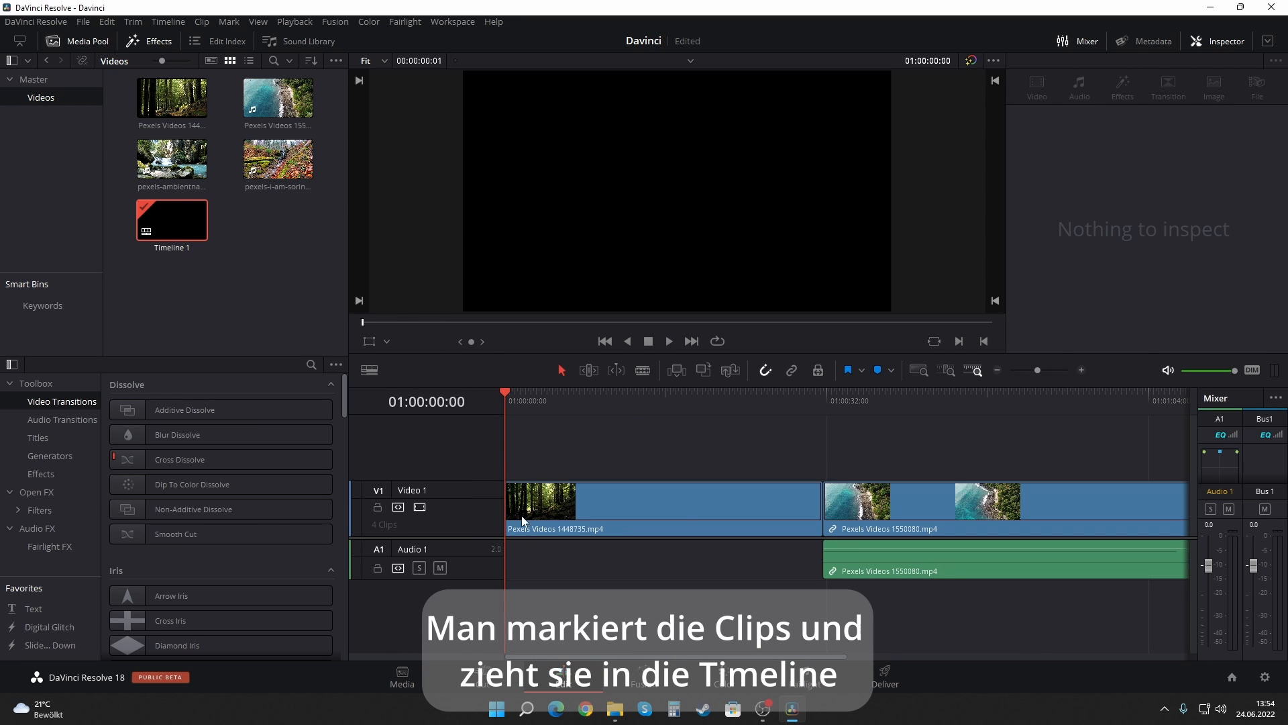
left_click(997, 371)
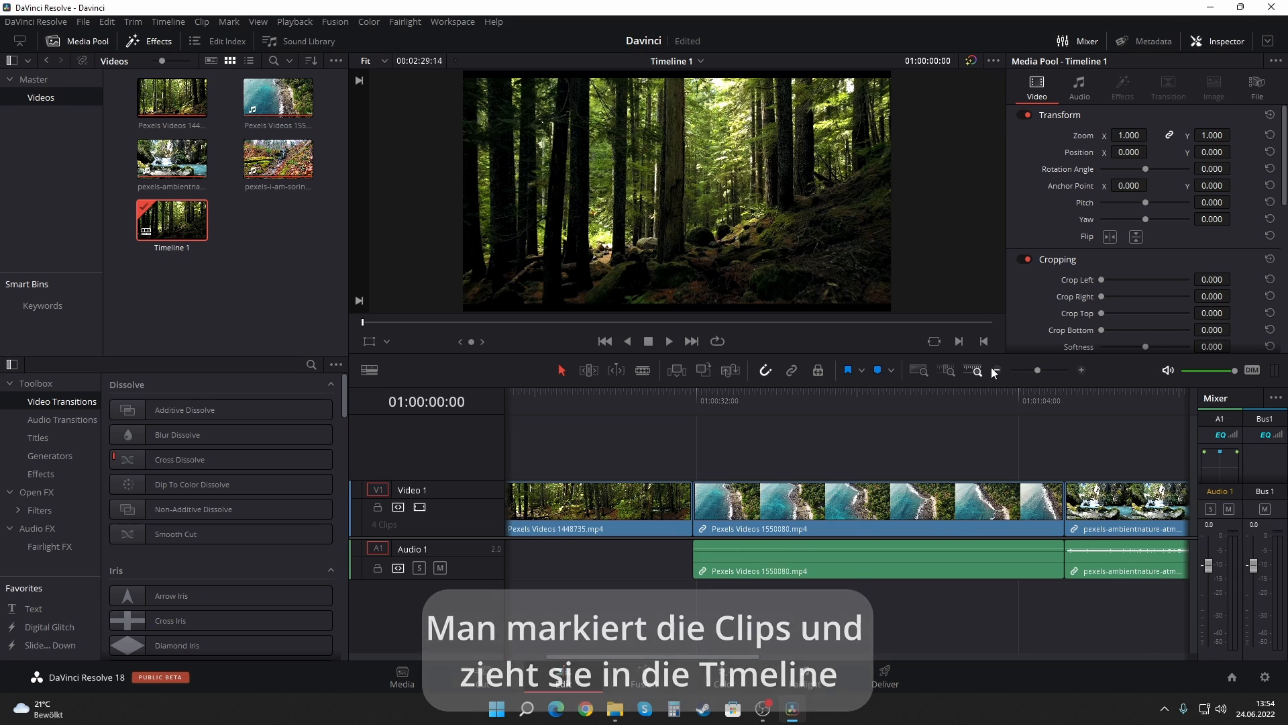
left_click(998, 371)
left_click_drag(554, 565, 960, 589)
key("Delete")
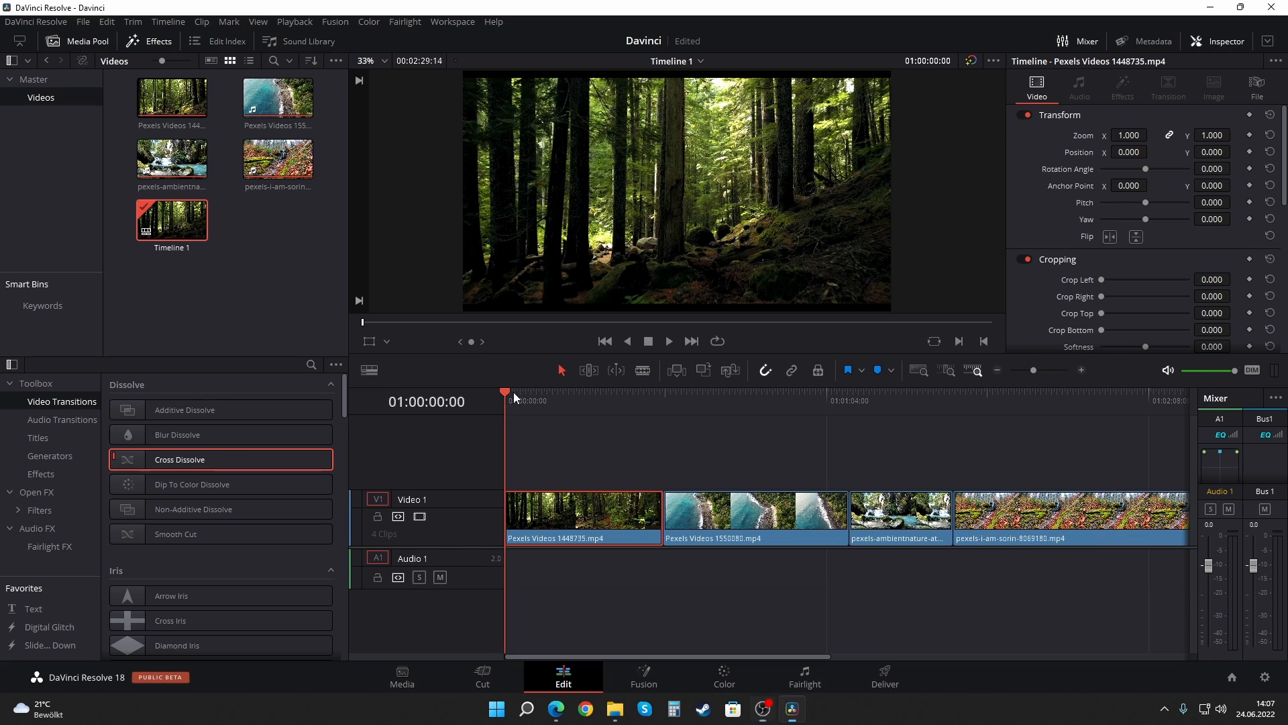
Step: Cut off the end of the first forest clip from 01:00:19:20 and shift the following clips to close the gap
left_click_drag(513, 391, 602, 397)
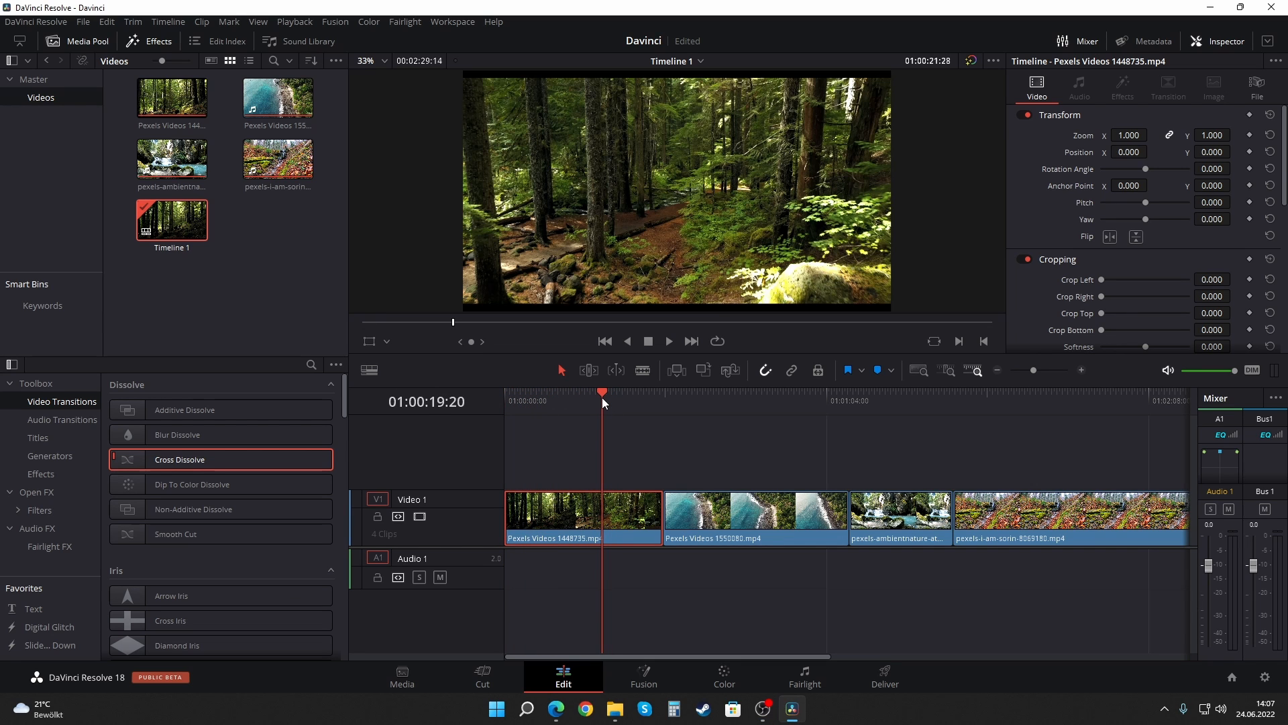
key("ctrl+b")
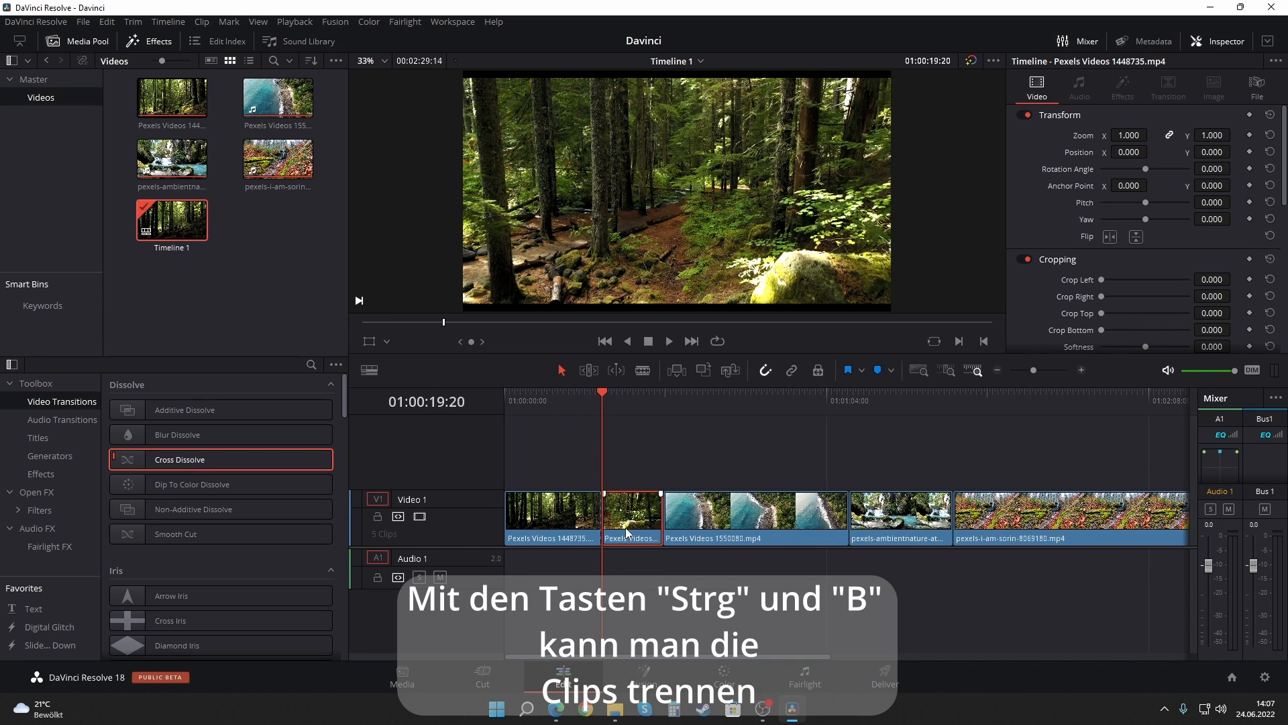
key("BackSpace")
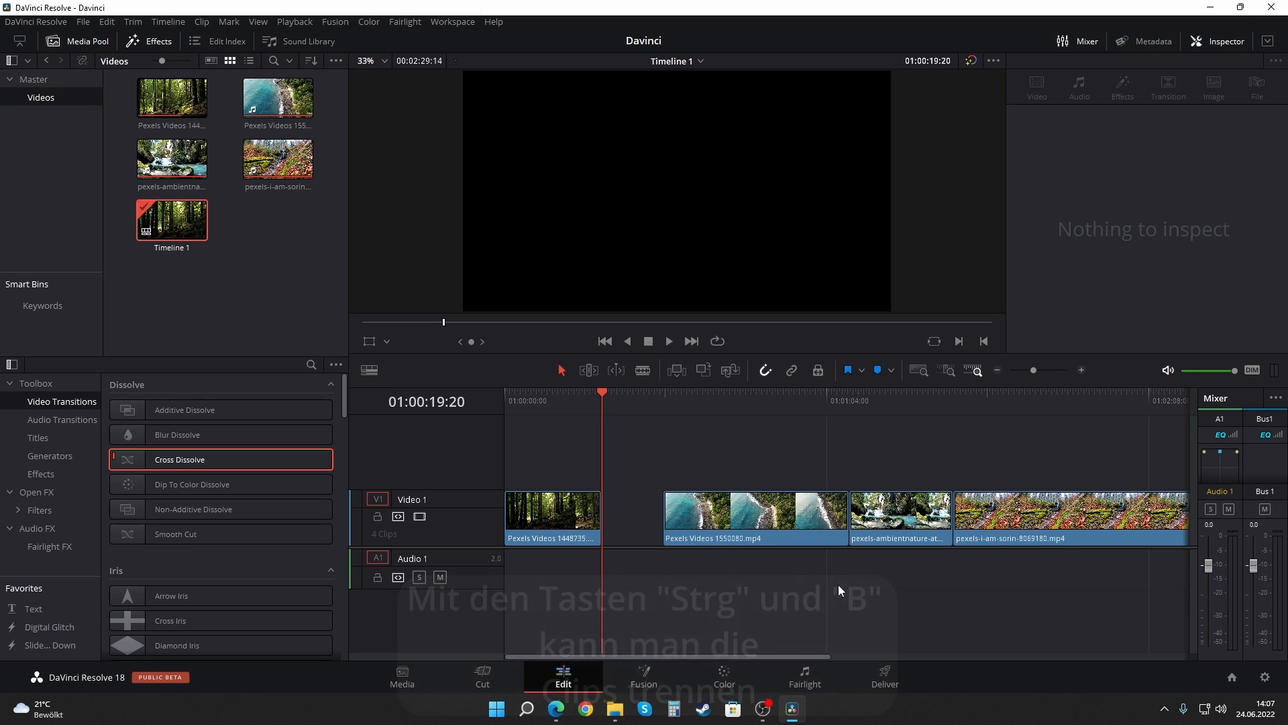
left_click_drag(794, 584, 1075, 513)
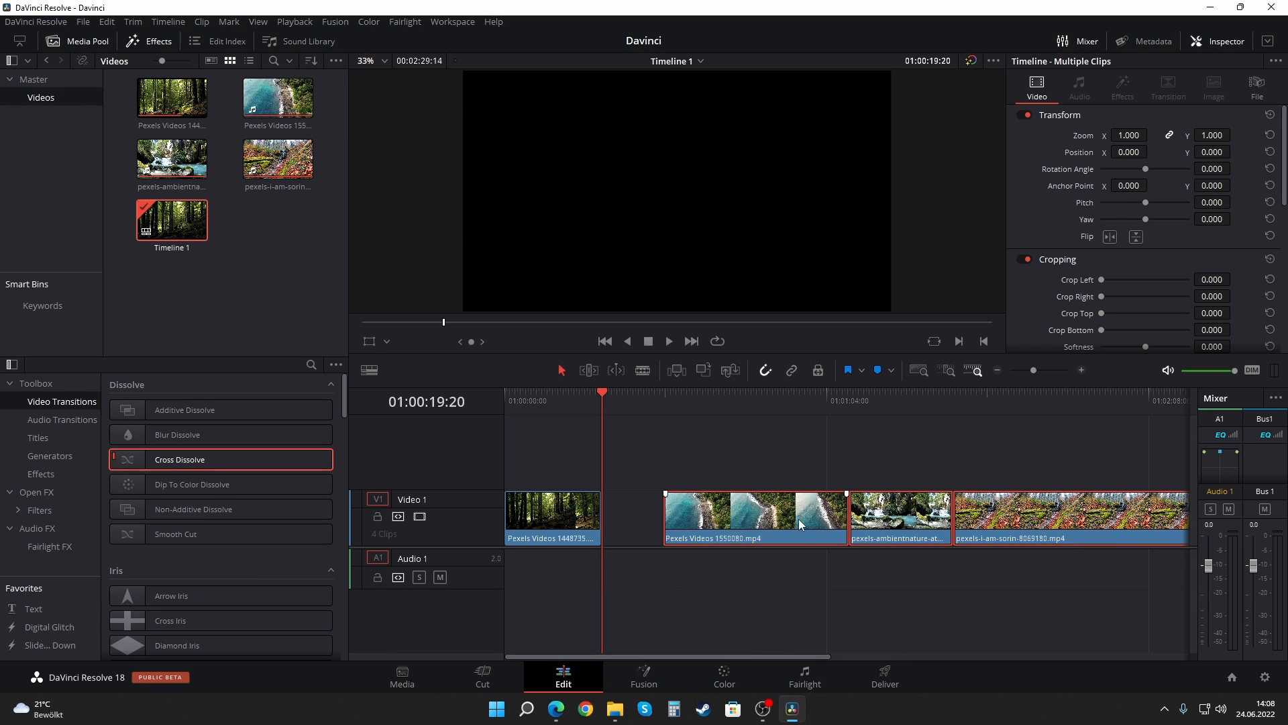
left_click_drag(798, 519, 737, 516)
Step: Split the last clip at 01:01:53:12, remove its first part and move the remainder against the waterfall clip, returning the playhead to the start
left_click_drag(1119, 399, 1074, 405)
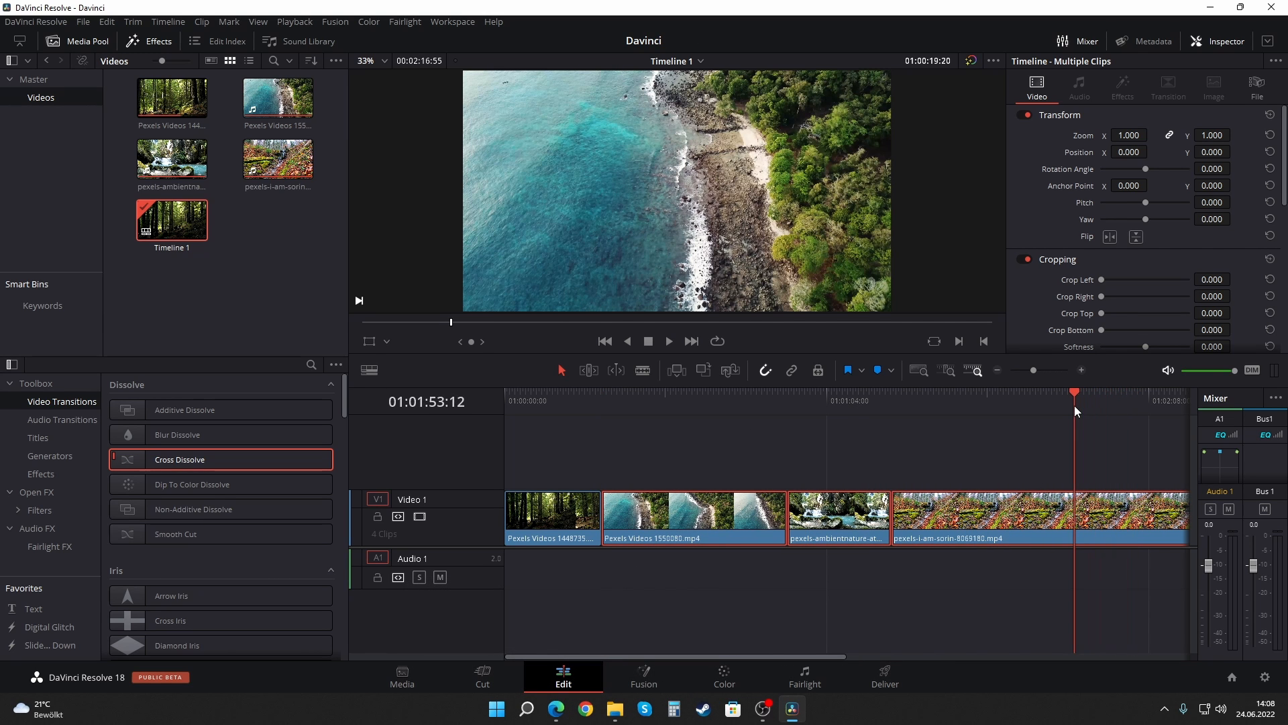
key("ctrl+b")
left_click(1047, 571)
left_click(1001, 510)
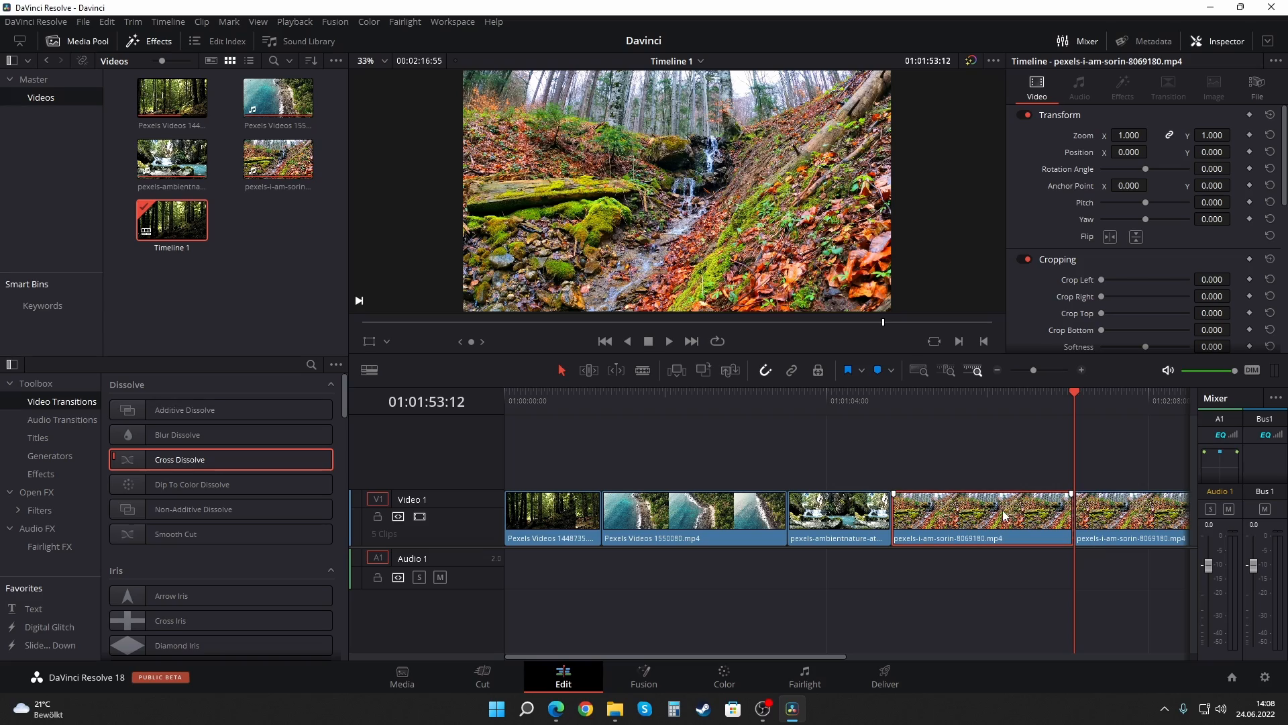
key("BackSpace")
left_click_drag(1150, 522, 964, 524)
left_click(572, 401)
left_click_drag(570, 403, 497, 388)
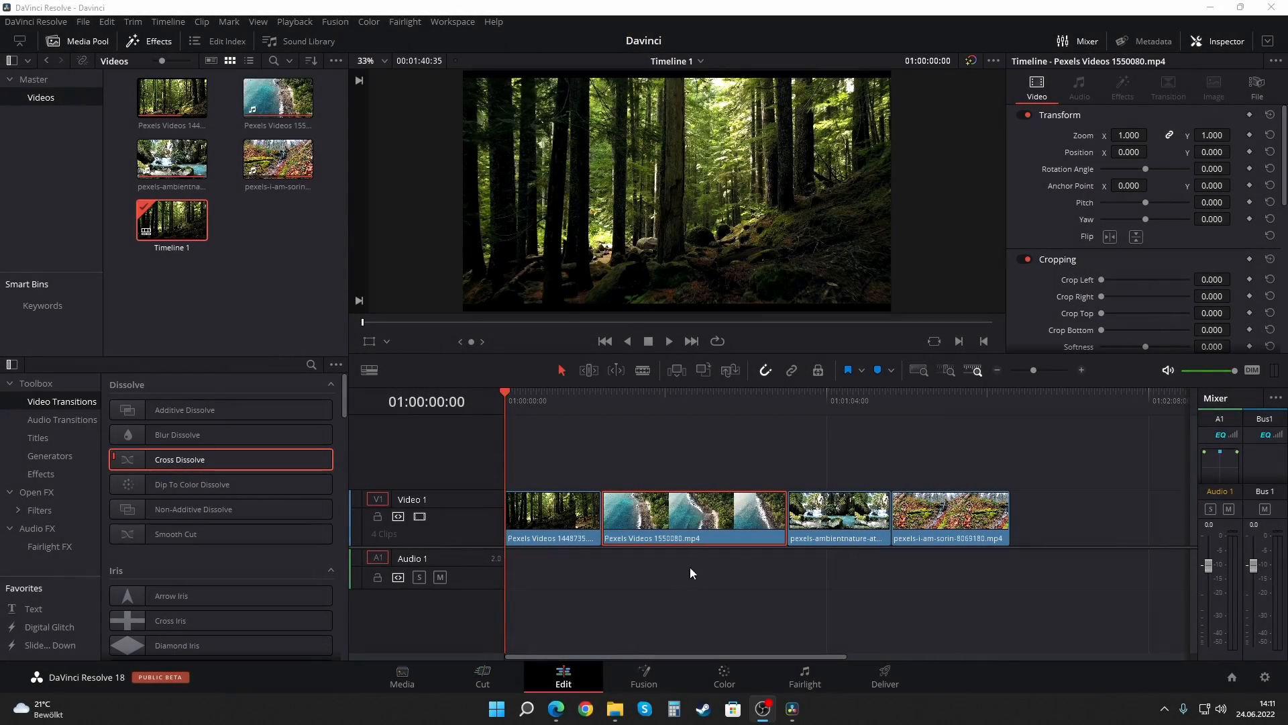
Step: Change the coastline clip's speed to 200% and move the two following clips up to its new end
right_click(687, 517)
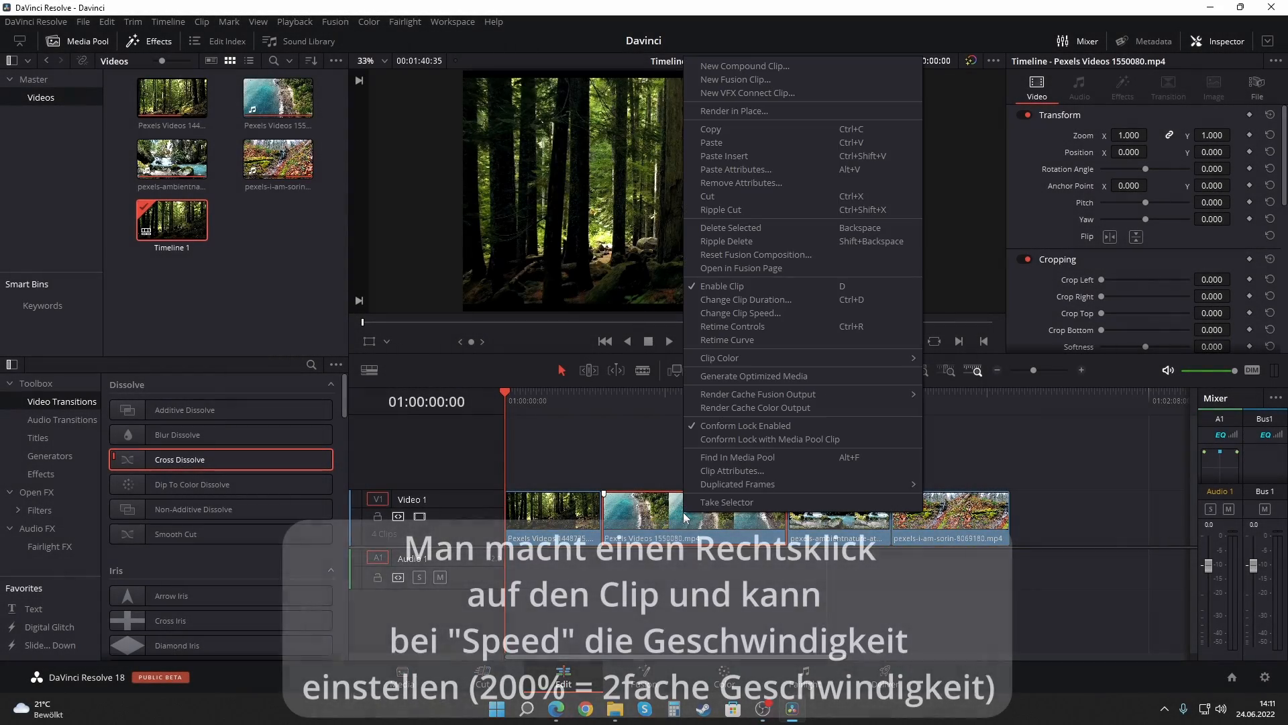
left_click(777, 314)
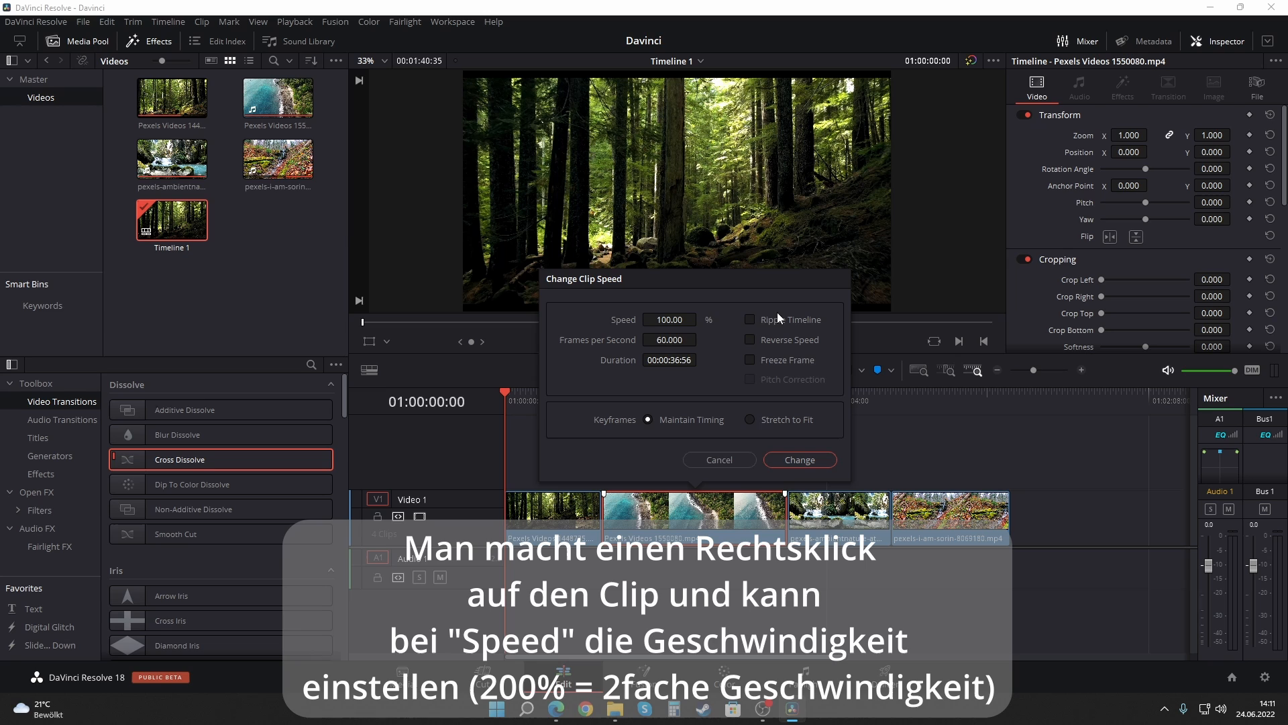
left_click(684, 320)
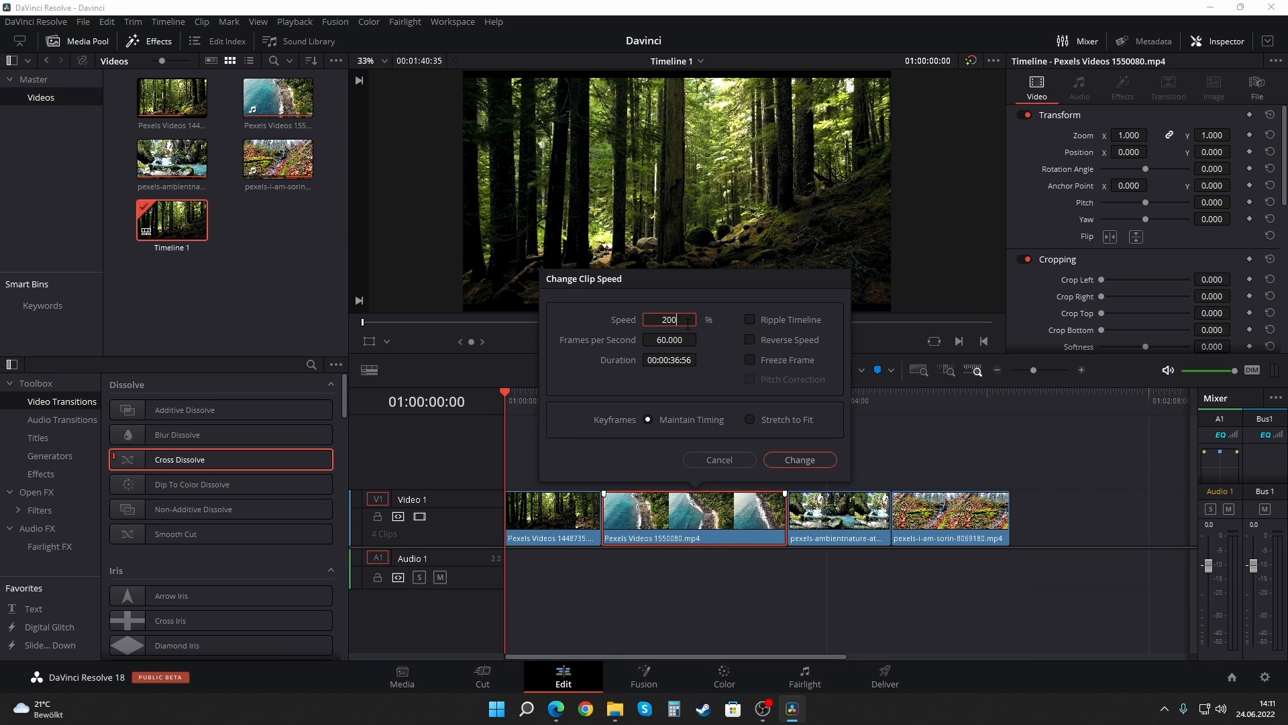
left_click(795, 461)
left_click_drag(805, 477, 928, 549)
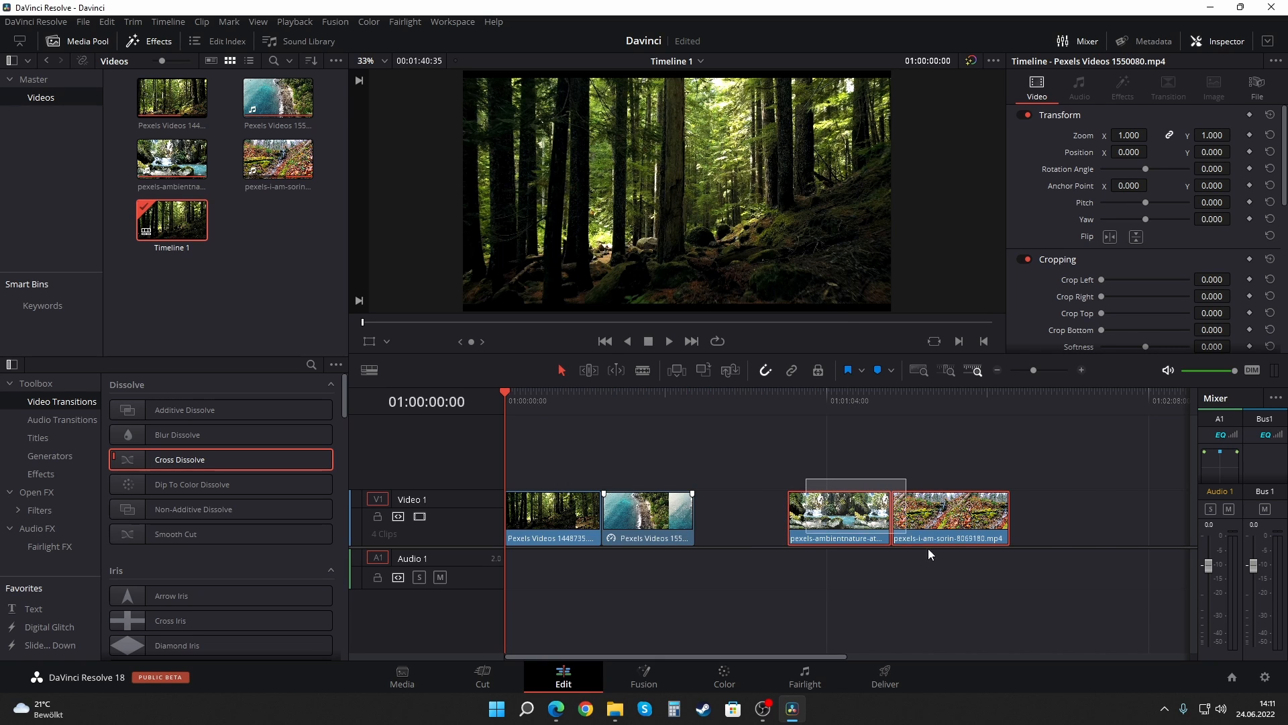
left_click_drag(867, 521, 775, 523)
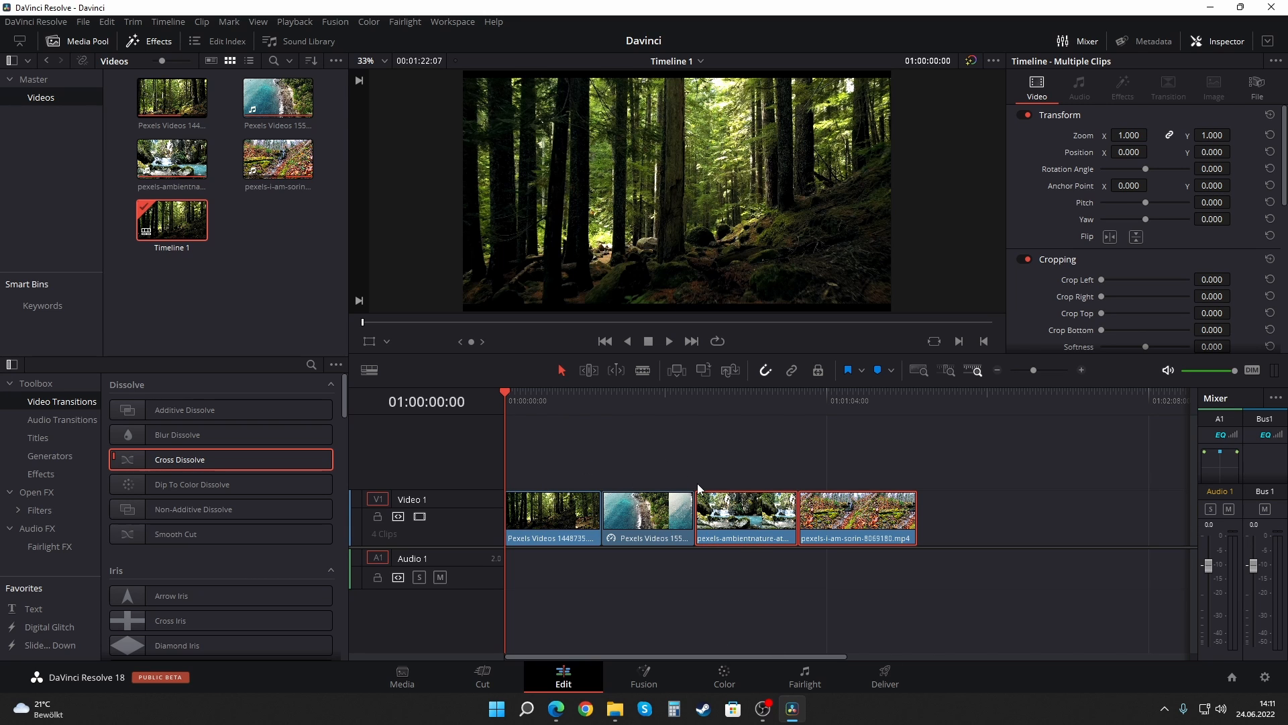
Step: Play back the timeline to check the sped-up coastline clip
key("space")
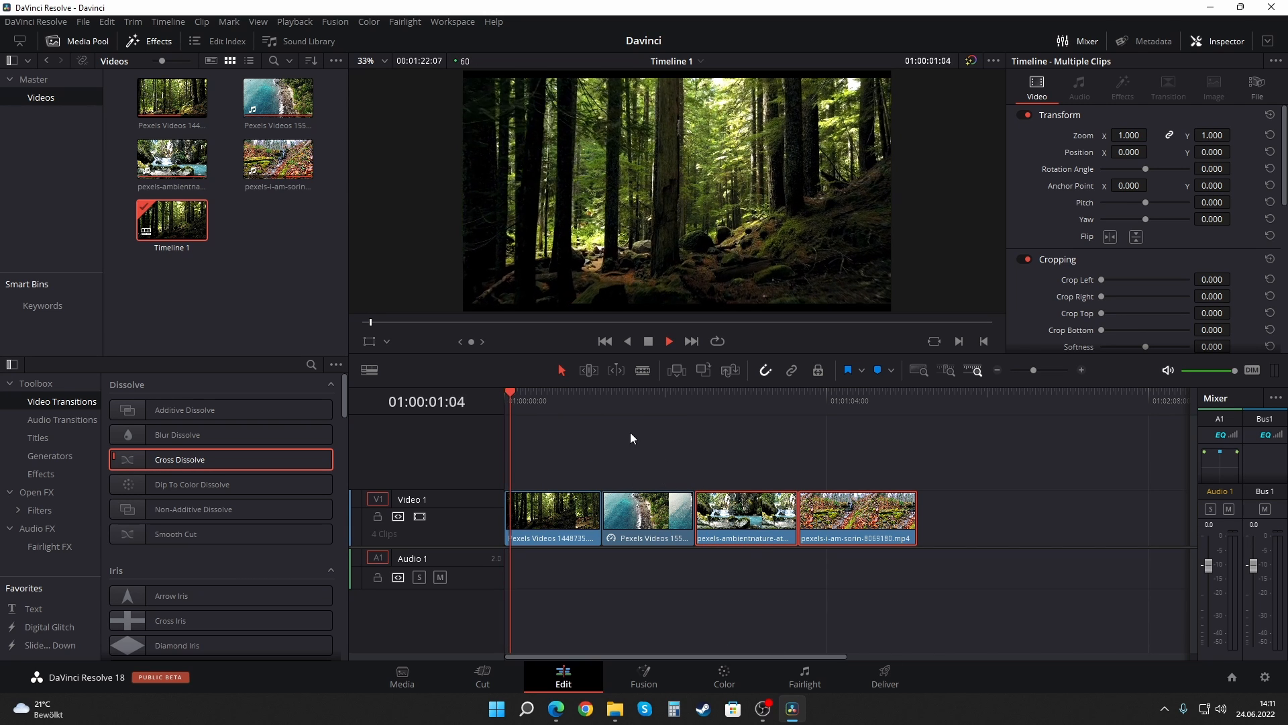
left_click(629, 392)
key("space")
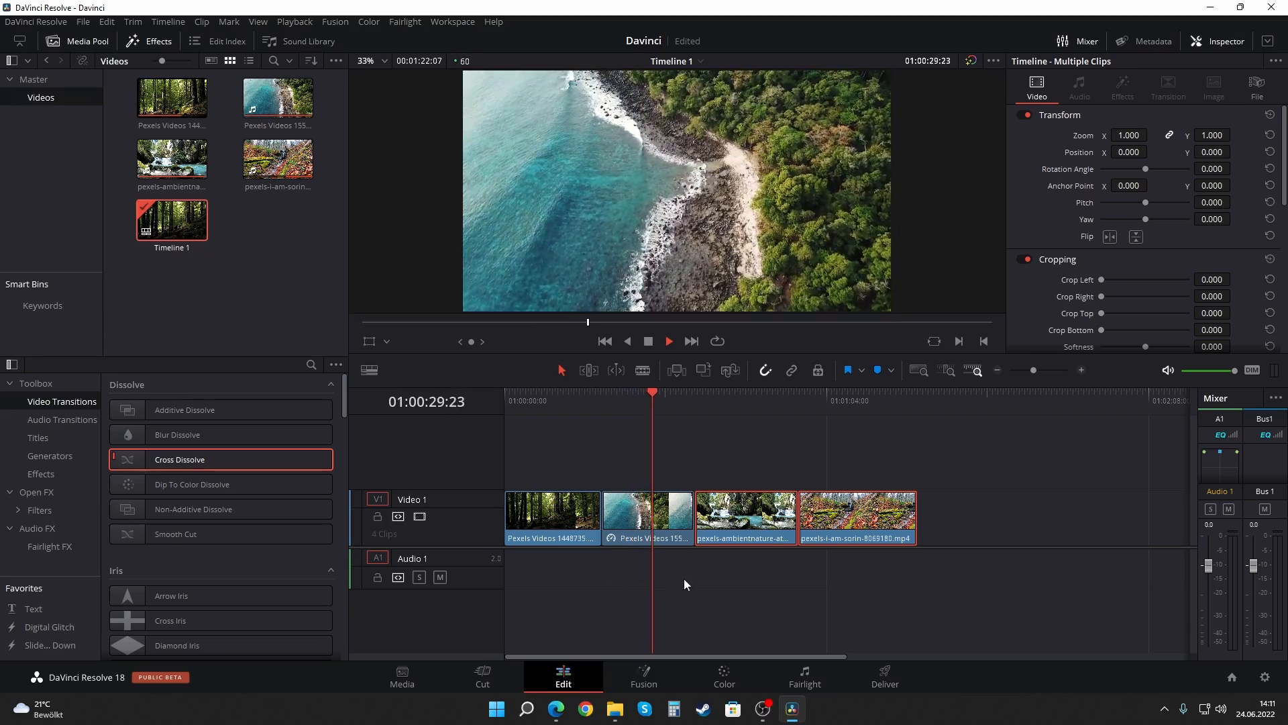
key("space")
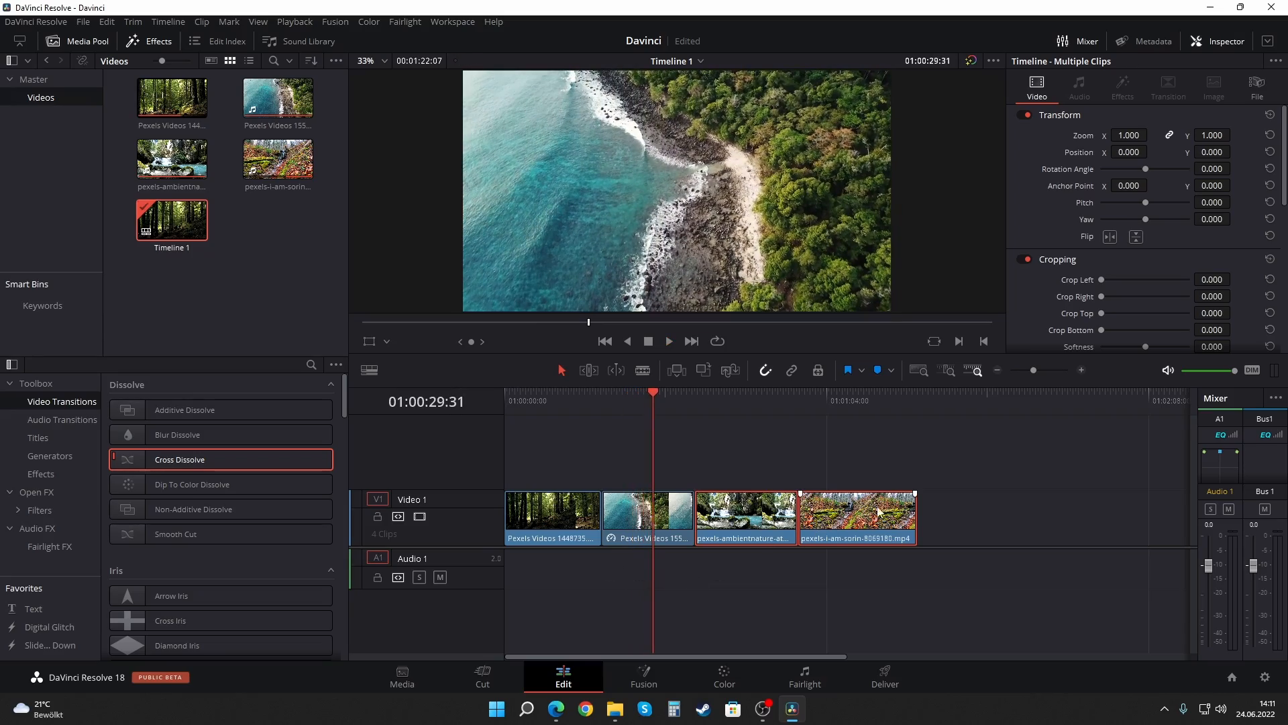
Step: Add a short fade-in at the start of the forest clip and play it from the beginning
left_click(1083, 369)
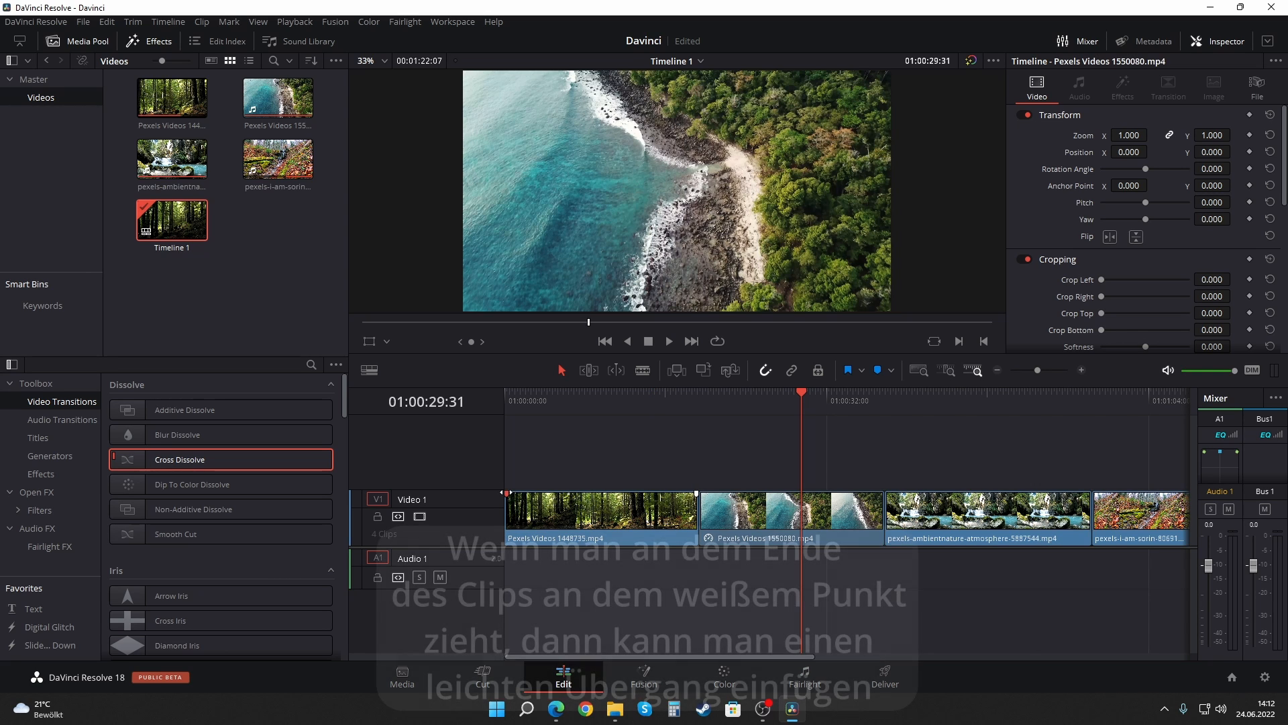
left_click_drag(506, 494, 514, 494)
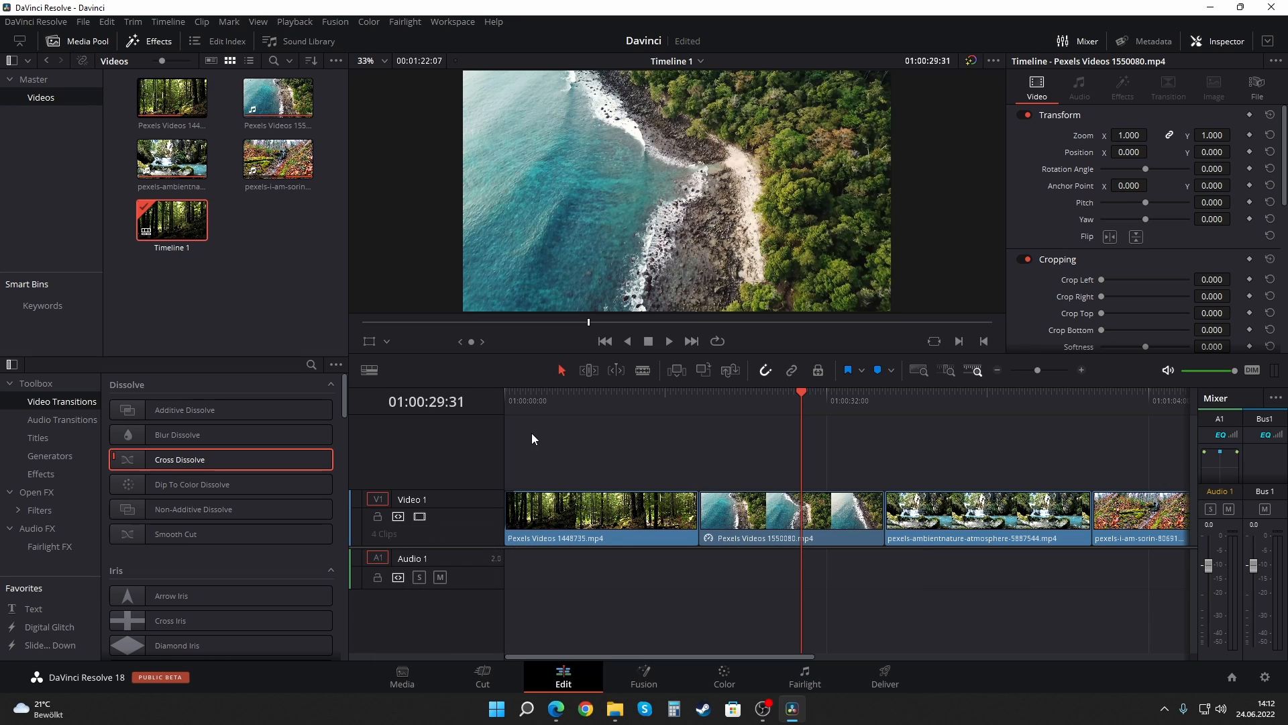
left_click(500, 398)
key("space")
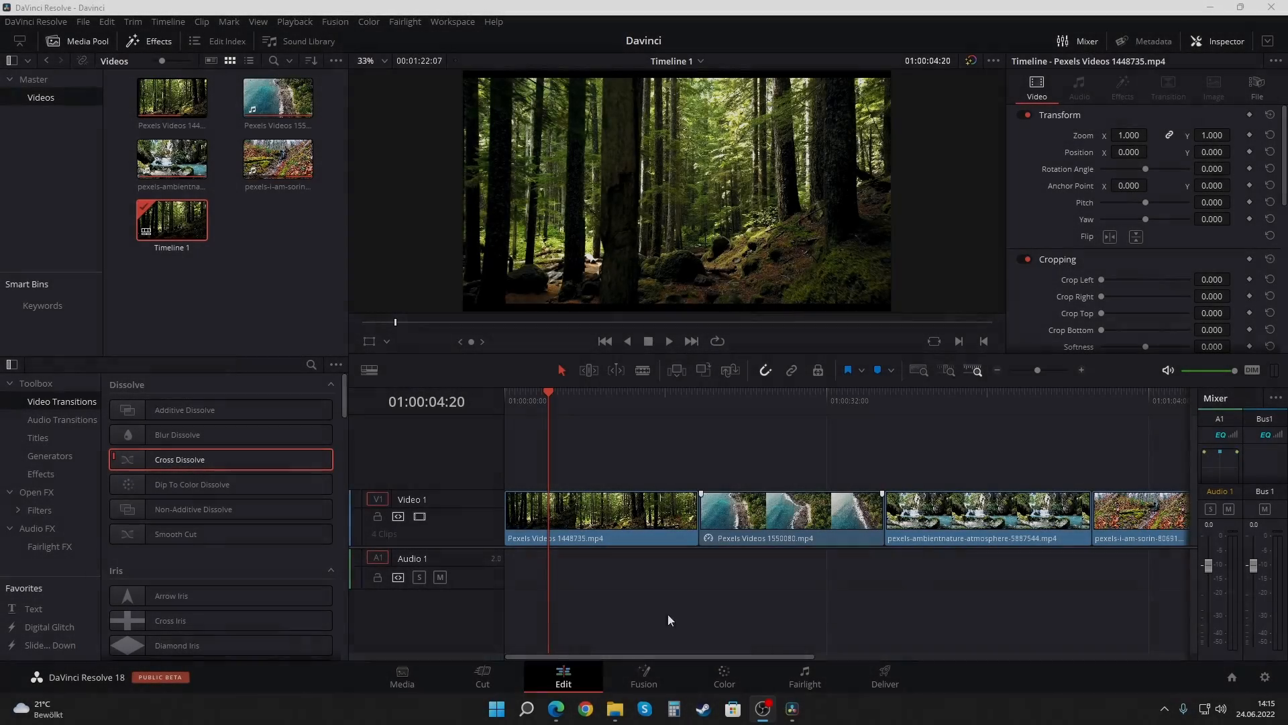
Step: Move the later clips away and trim the forest clip's end and the coastline clip's start, keeping these two clips adjacent
left_click_drag(792, 575, 1100, 530)
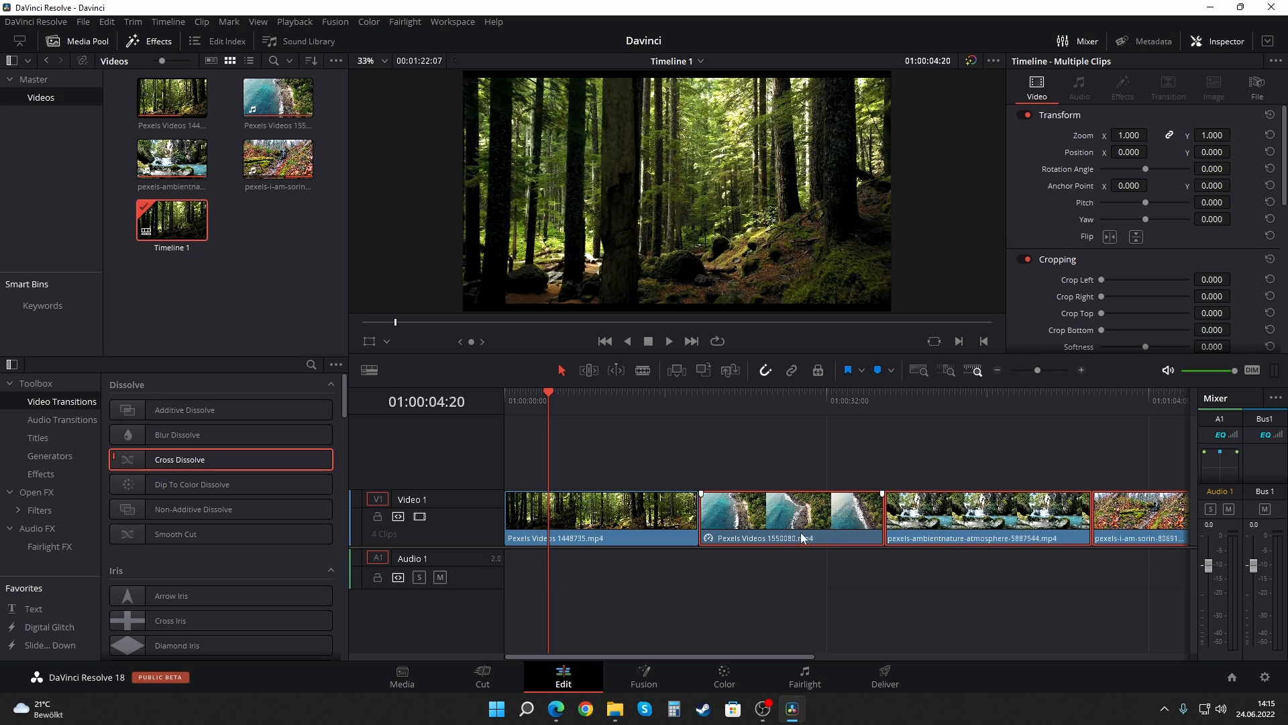
left_click_drag(799, 533, 824, 514)
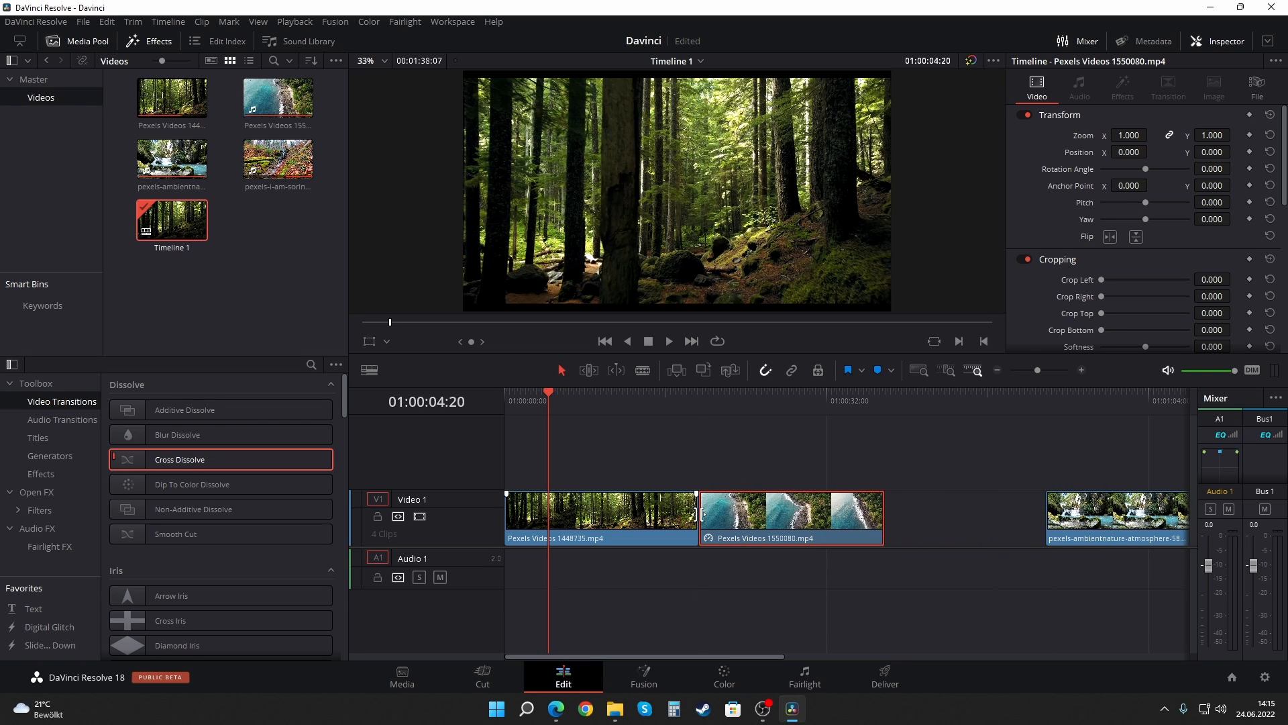
left_click_drag(704, 514, 738, 521)
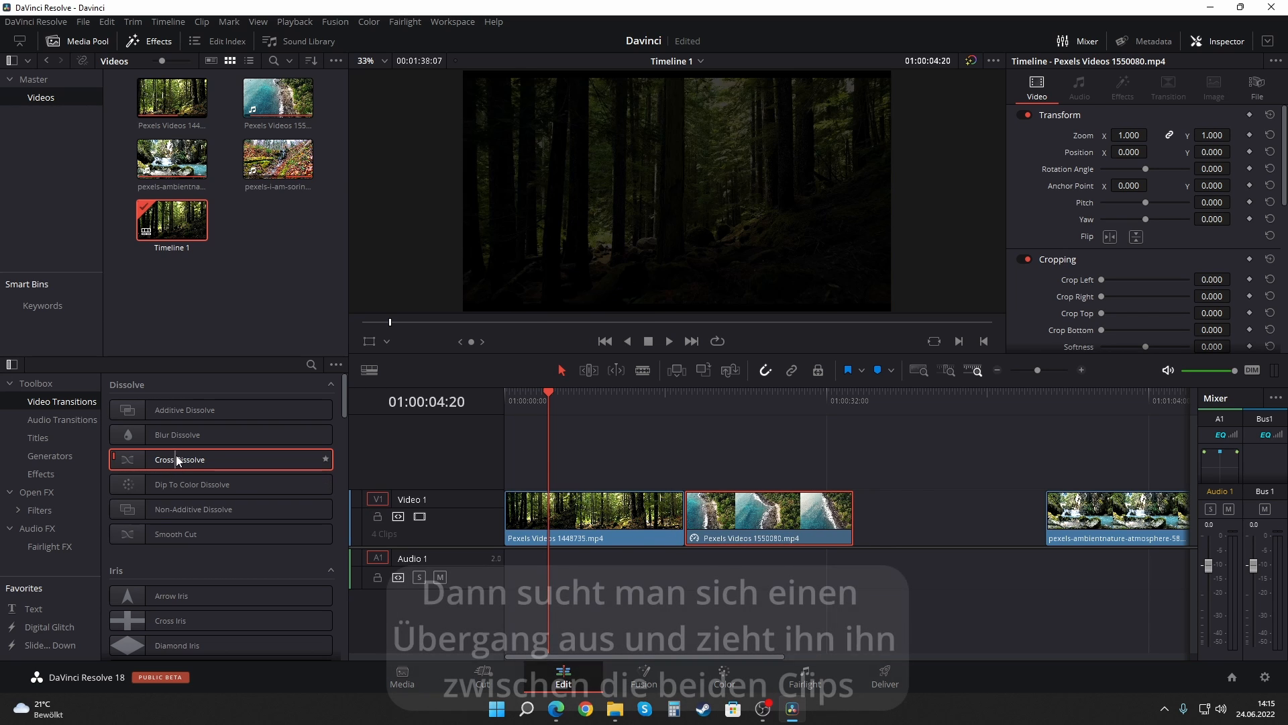
Step: Add a Cross Dissolve transition between the forest and coastline clips and play it back
mouse_move(176, 459)
left_mouse_down()
mouse_move(332, 467)
mouse_move(687, 525)
left_mouse_up()
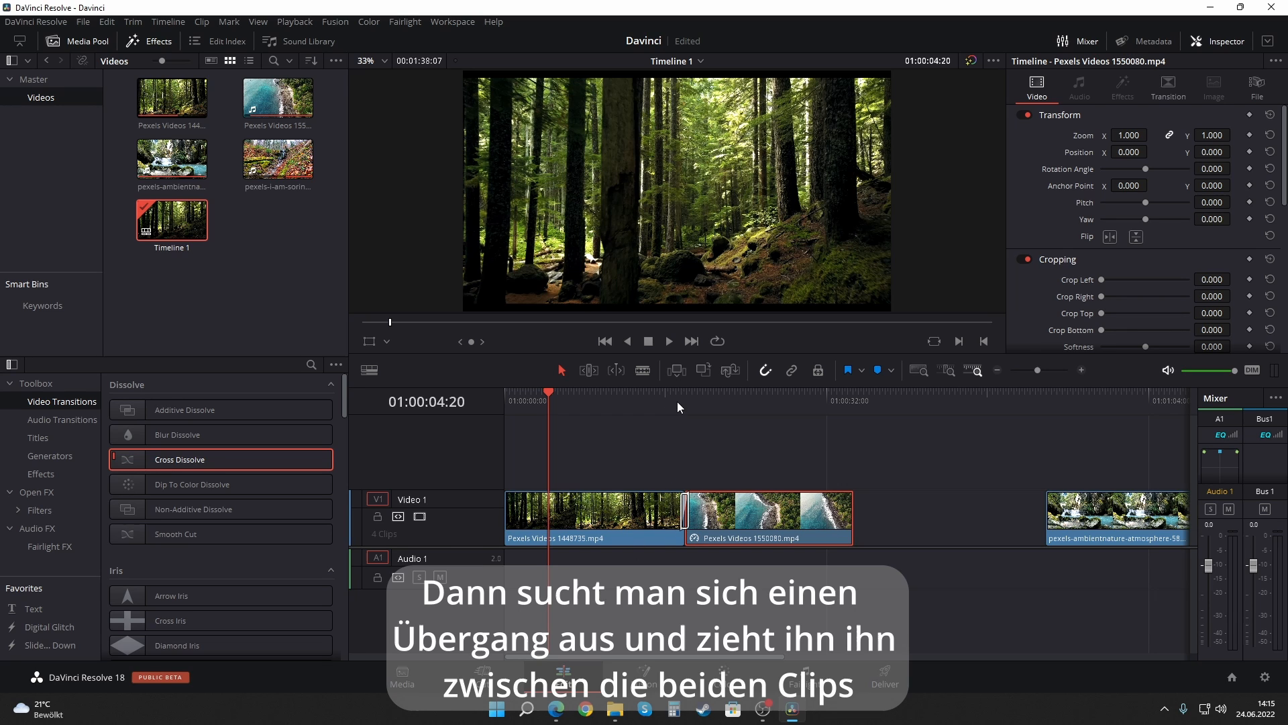
left_click(677, 401)
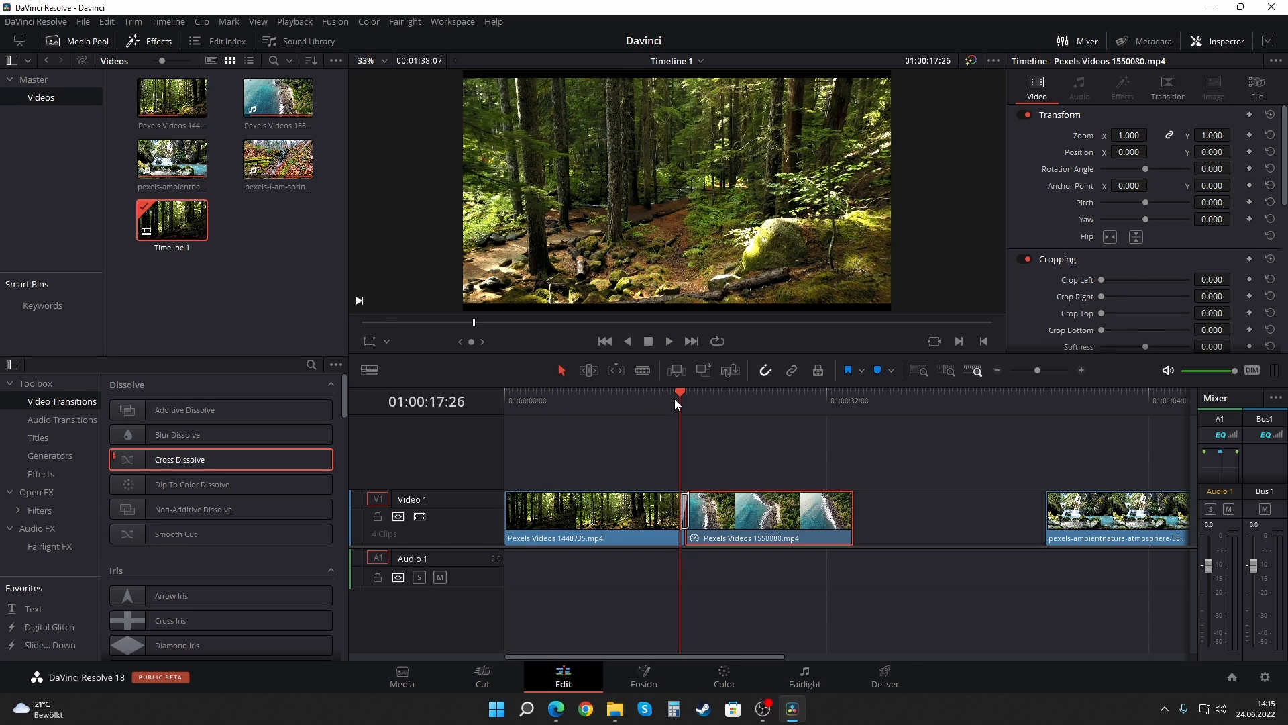
key("space")
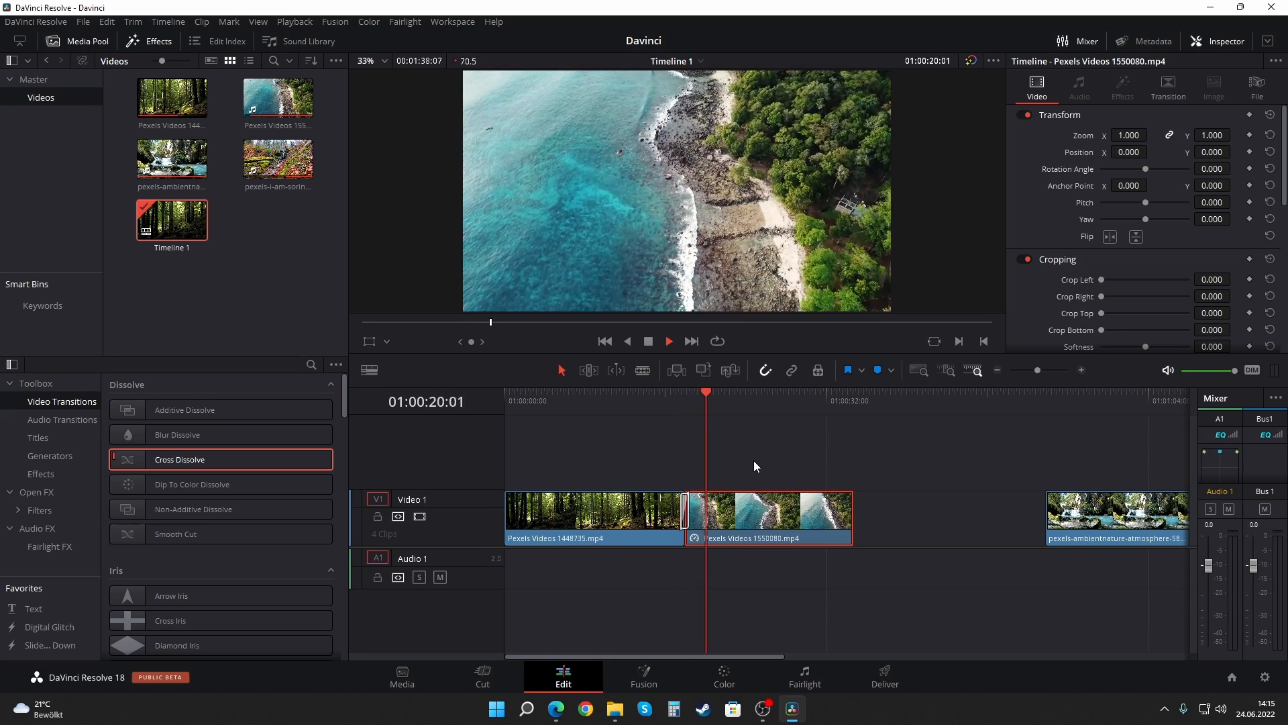
key("space")
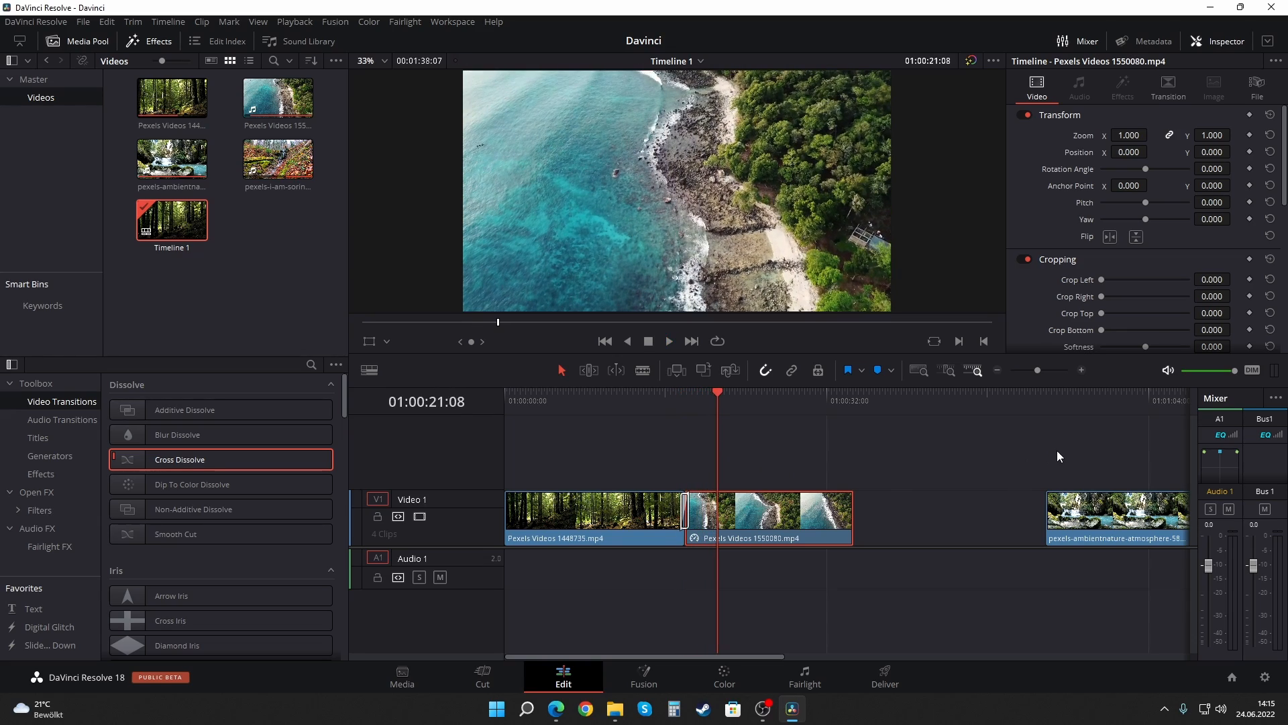
Step: Move the waterfall and autumn stream clips back together so they directly follow the coastline clip on Video 1
left_click_drag(1056, 456, 661, 629)
left_click_drag(923, 502, 735, 502)
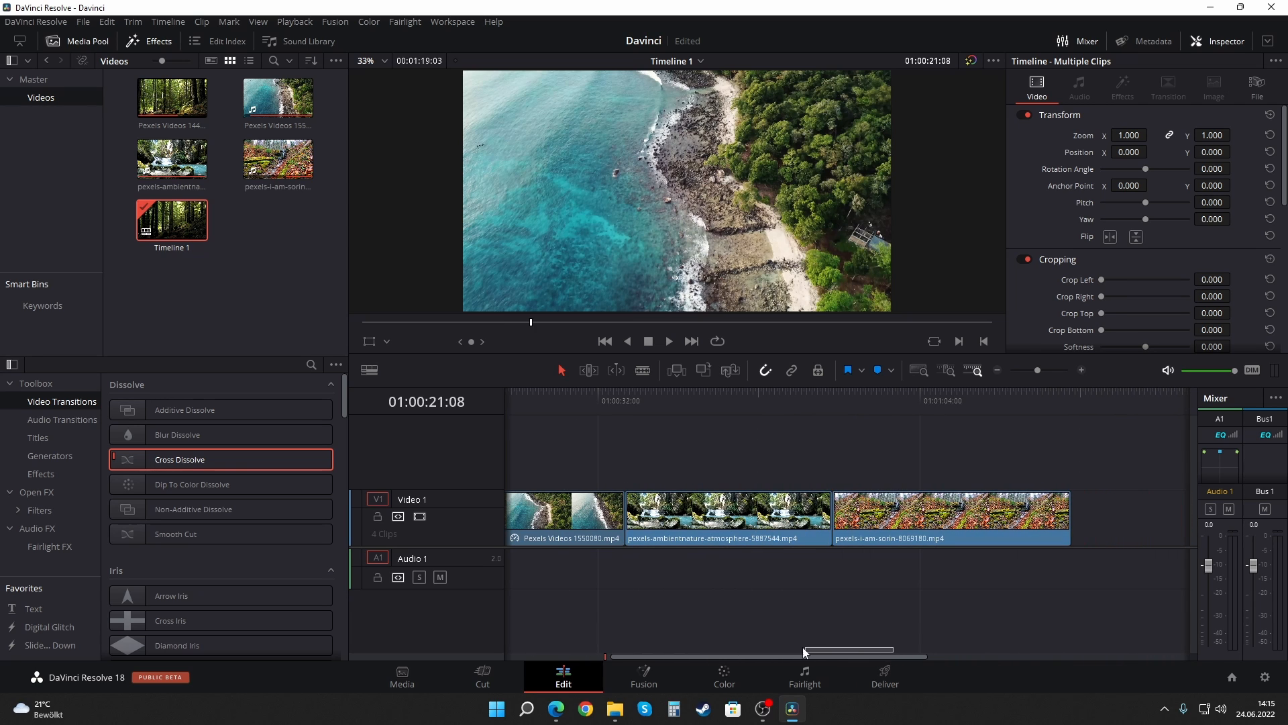
left_click_drag(812, 656, 648, 634)
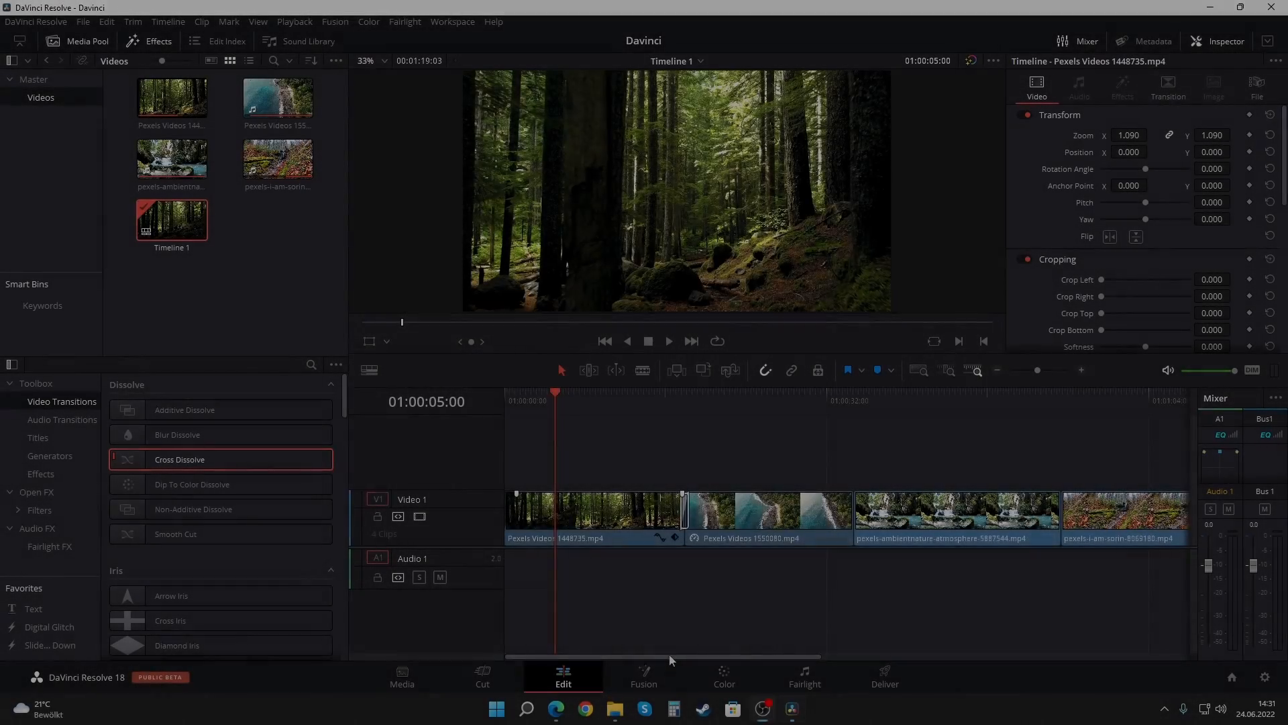
Step: Keyframe the autumn stream clip's zoom at 1.000 at its start and 1.360 at its end
left_click_drag(670, 654, 796, 654)
left_click(862, 506)
left_click(787, 403)
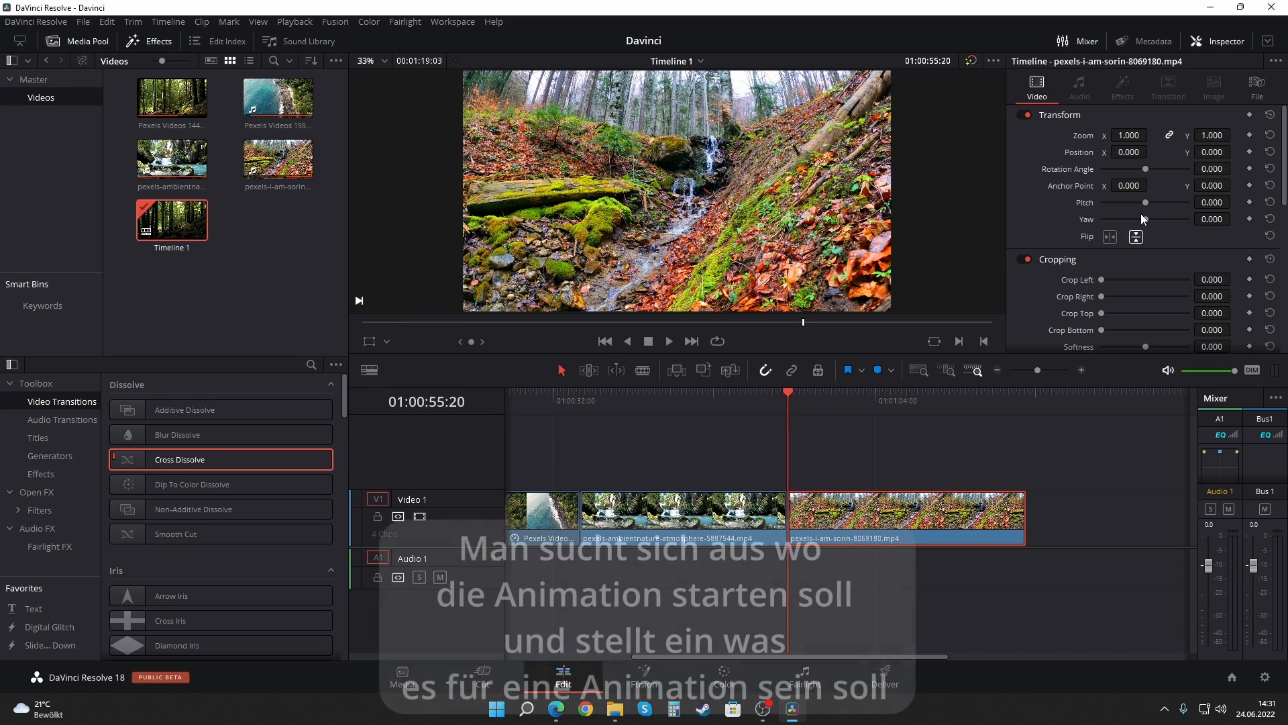
left_click(1250, 135)
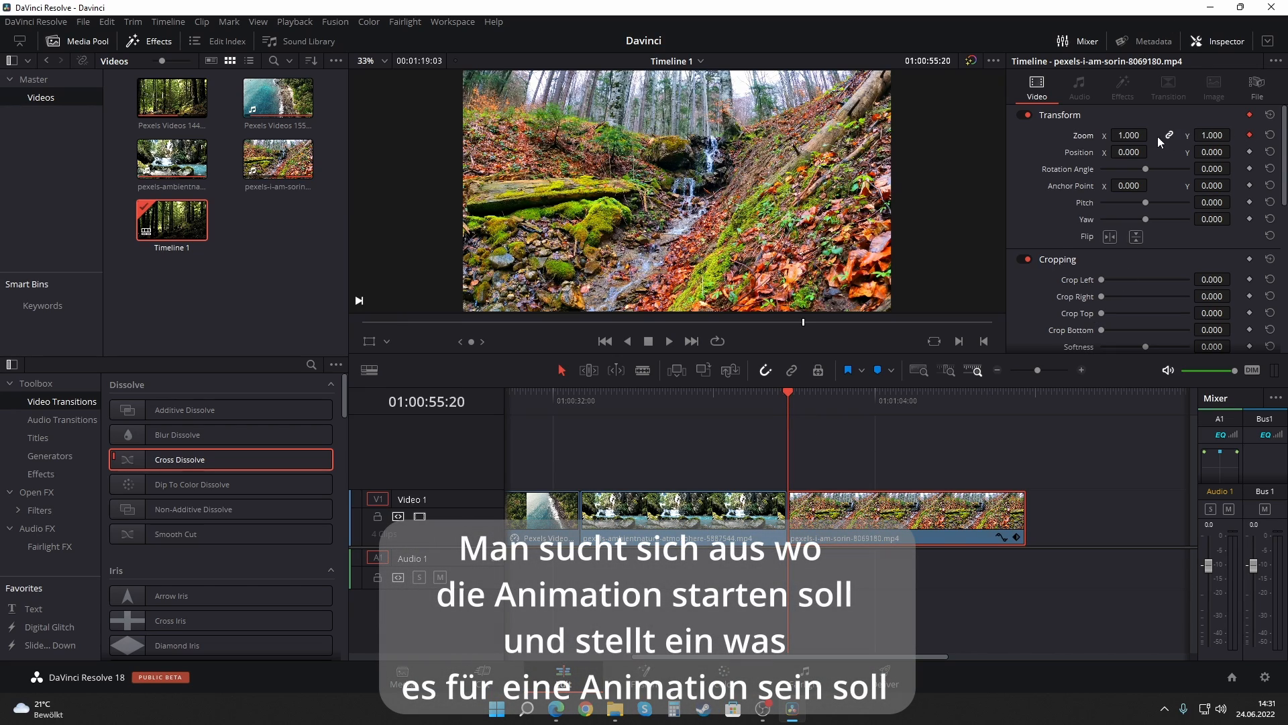
left_click(1024, 396)
left_click_drag(1124, 138, 1160, 137)
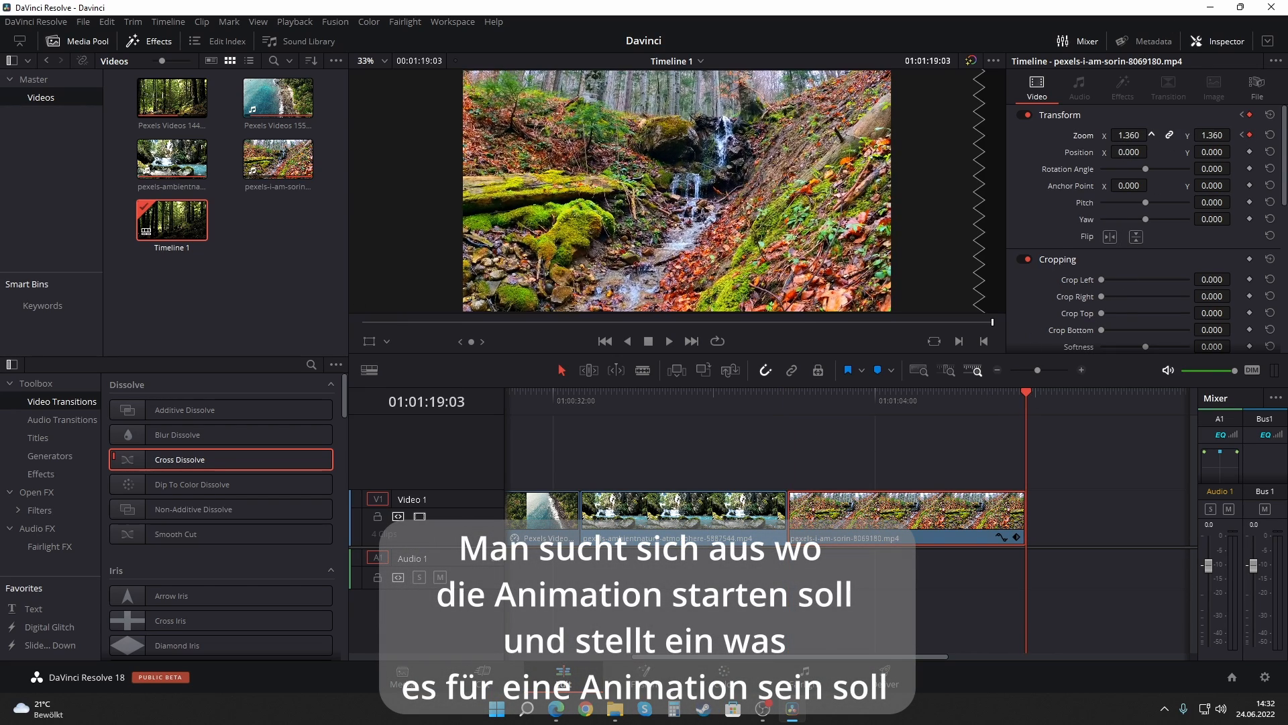
Step: Animate the autumn stream clip's vertical position with keyframes at its start and end, and play the animation
left_click(1242, 135)
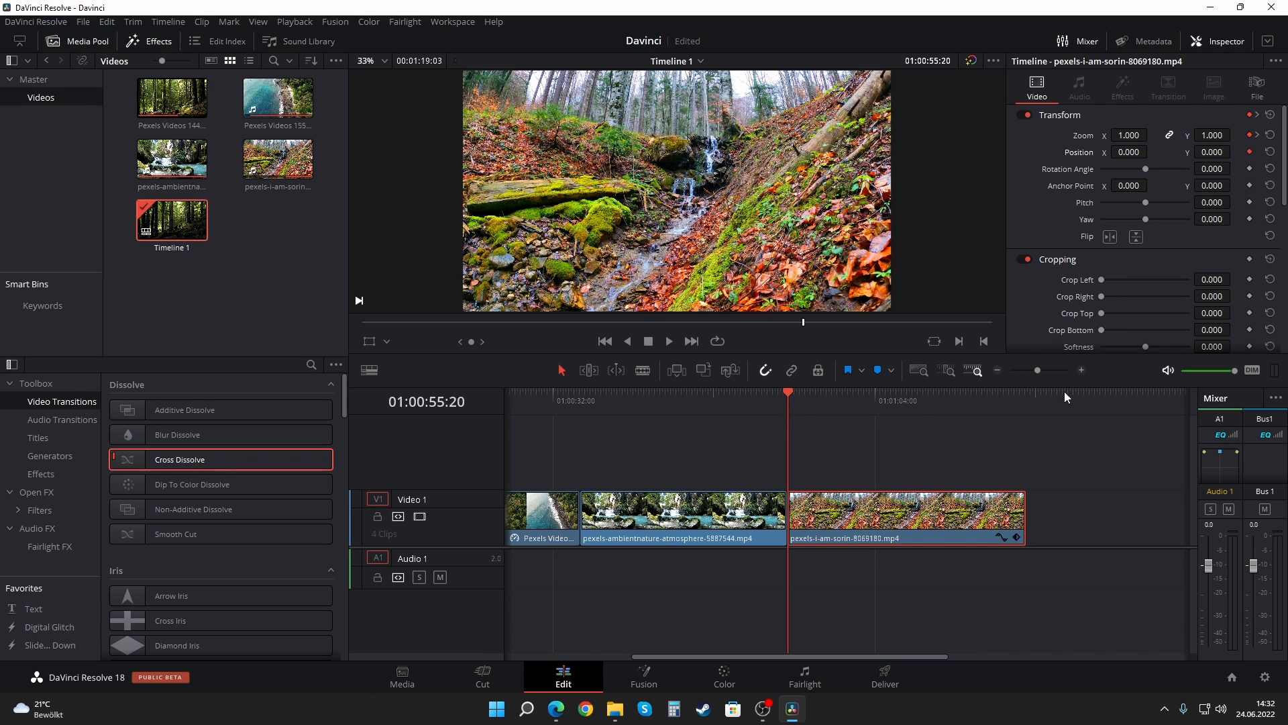
left_click(1028, 400)
left_click_drag(1211, 152, 1087, 151)
left_click(1240, 152)
key("space")
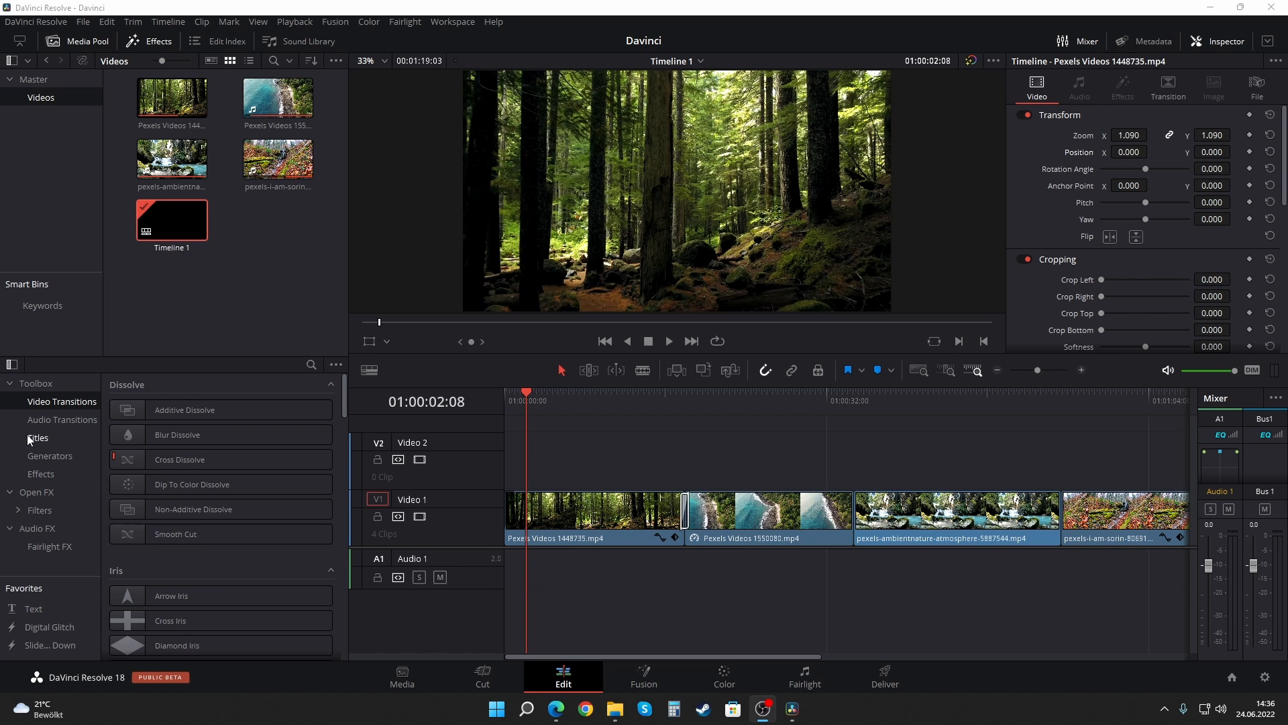
Step: Add a Text title on Video 2 above the start of the forest clip and change its wording to "DaVinci Resolve"
left_click(27, 437)
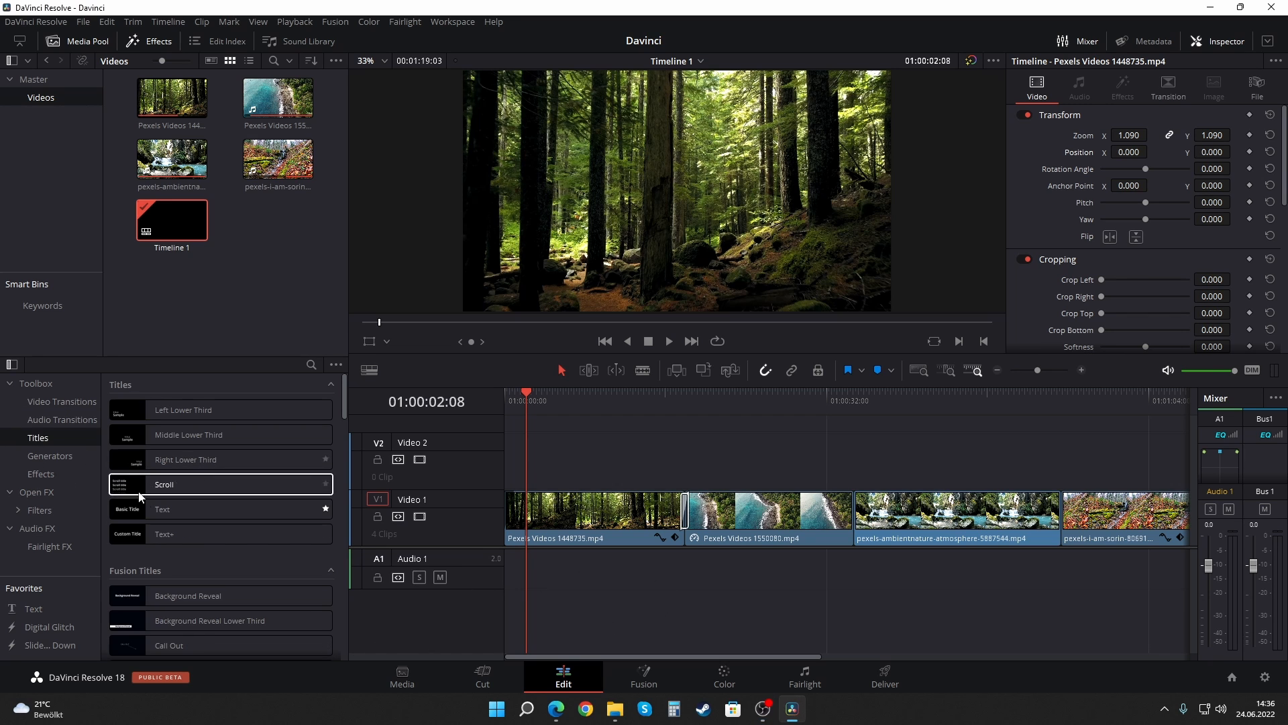
left_click_drag(176, 509, 530, 456)
left_click(518, 449)
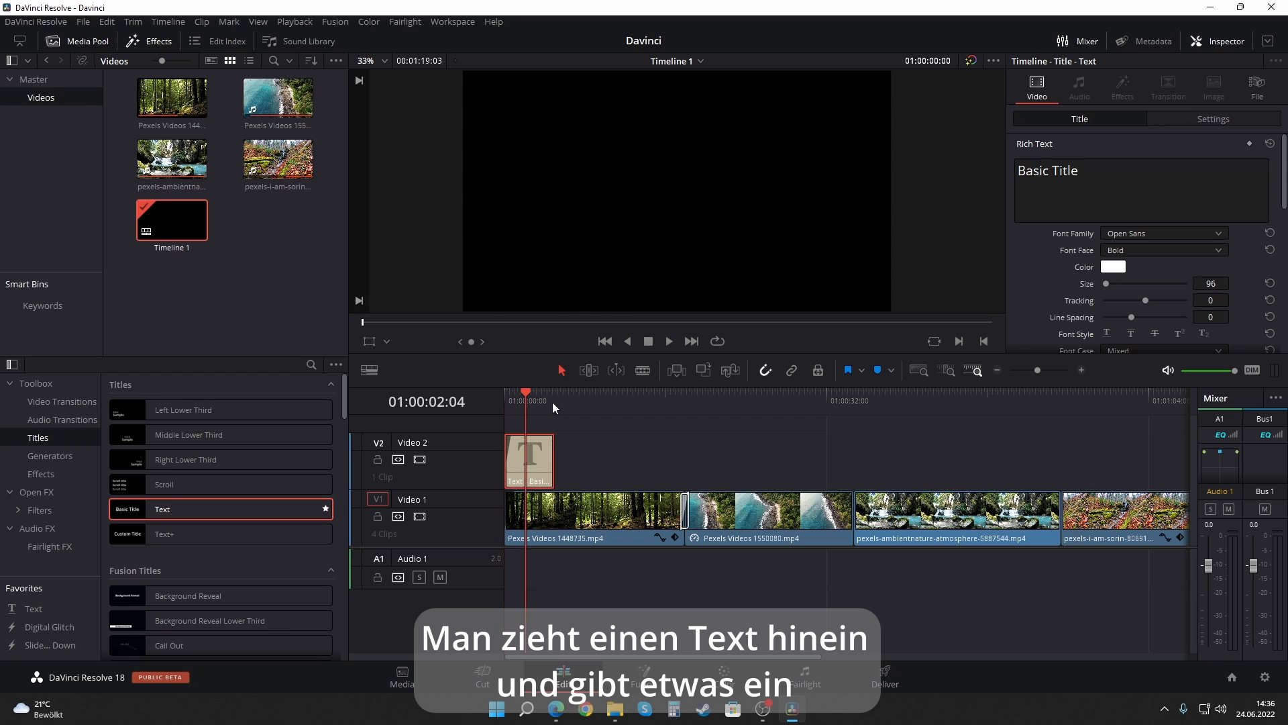
triple_click(1047, 171)
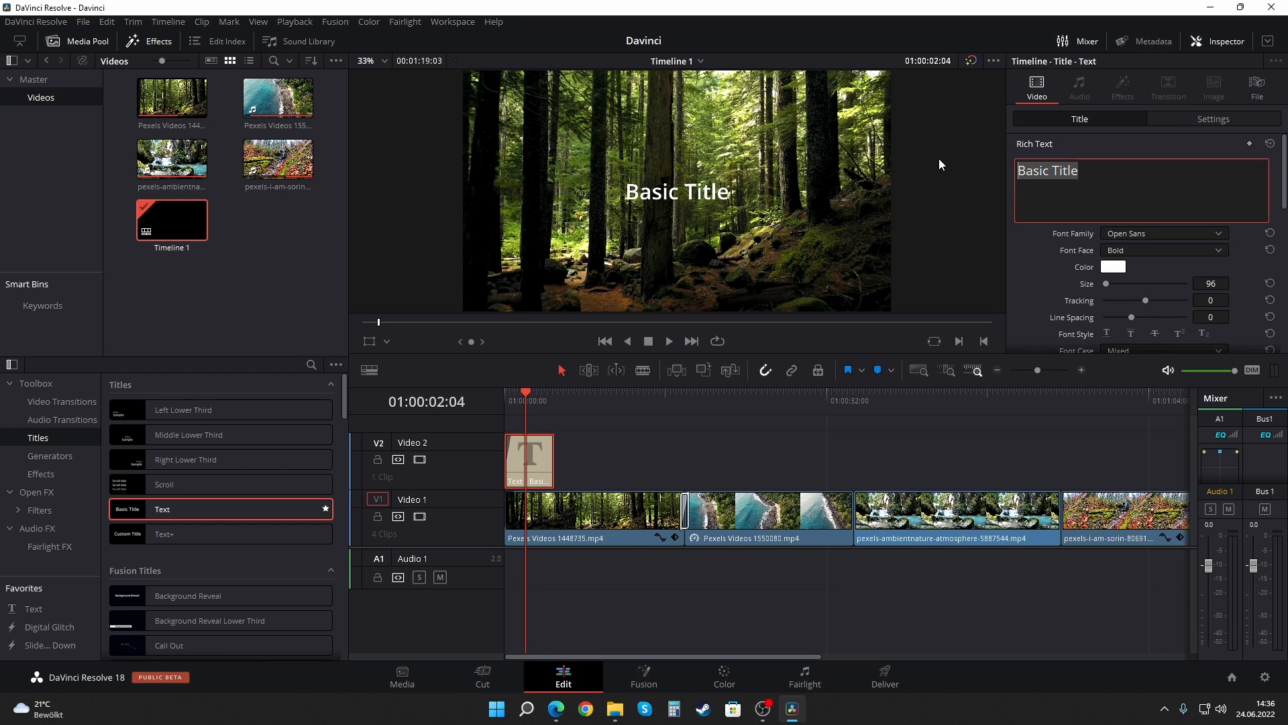
type("DaVinci")
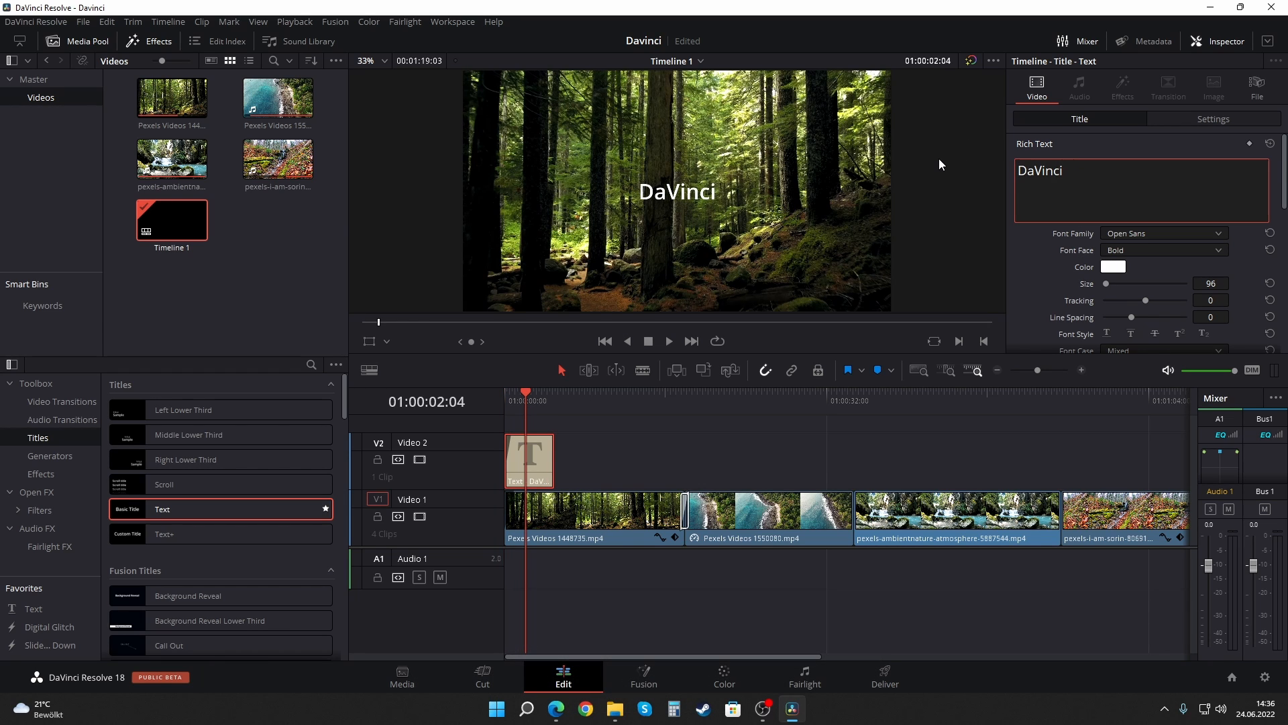
type(" Resolve")
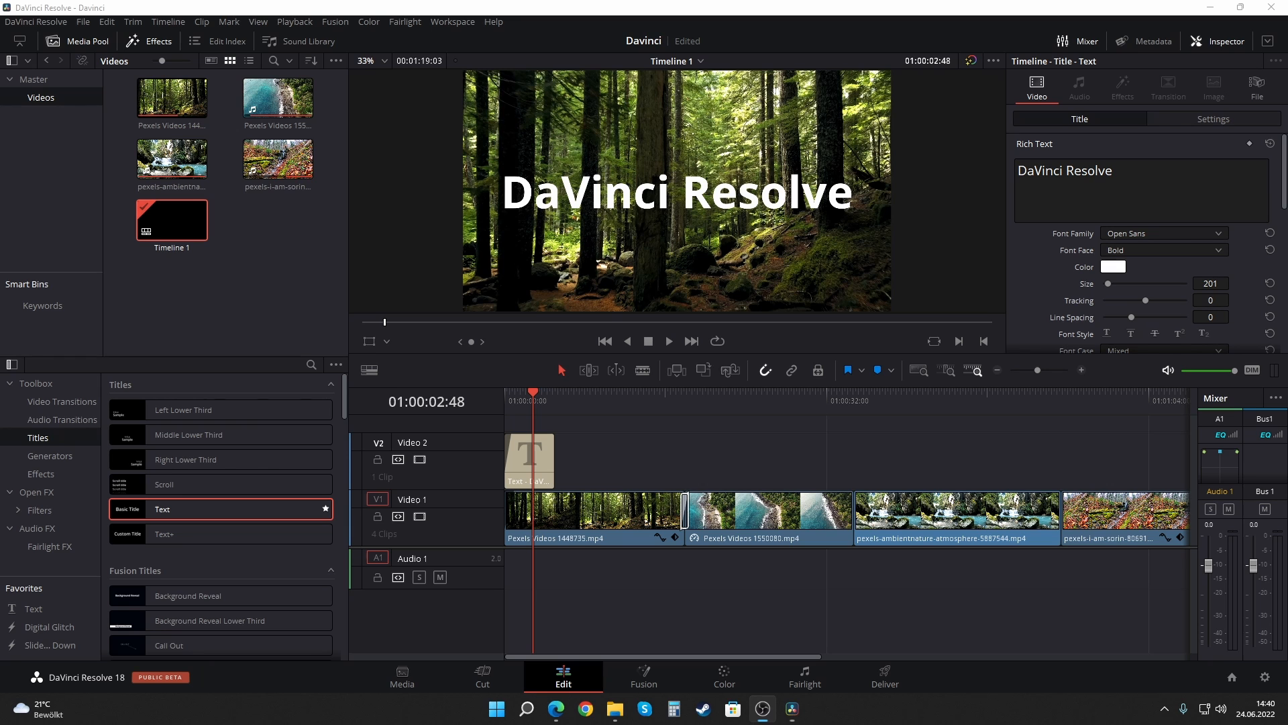
Step: Set up the timeline's export with the H.264 Master preset and the file name "DaVinci Resolve Tutorial"
left_click(898, 671)
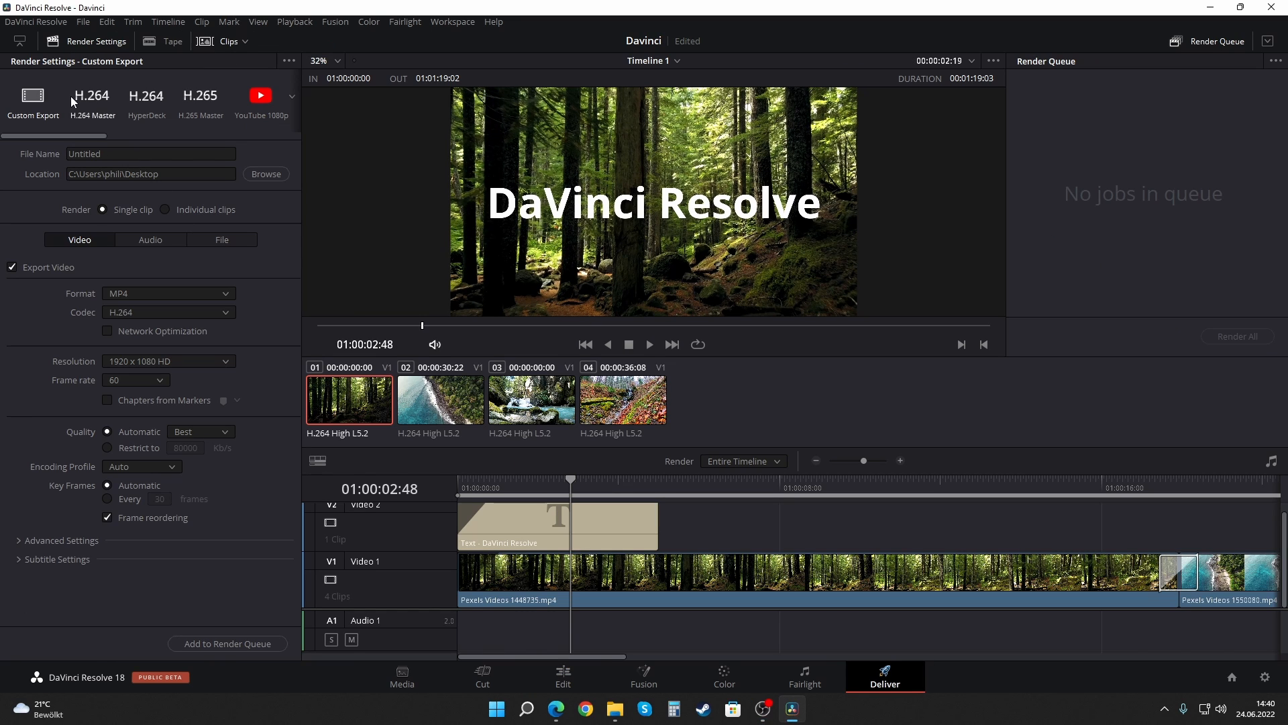
left_click(97, 102)
double_click(99, 153)
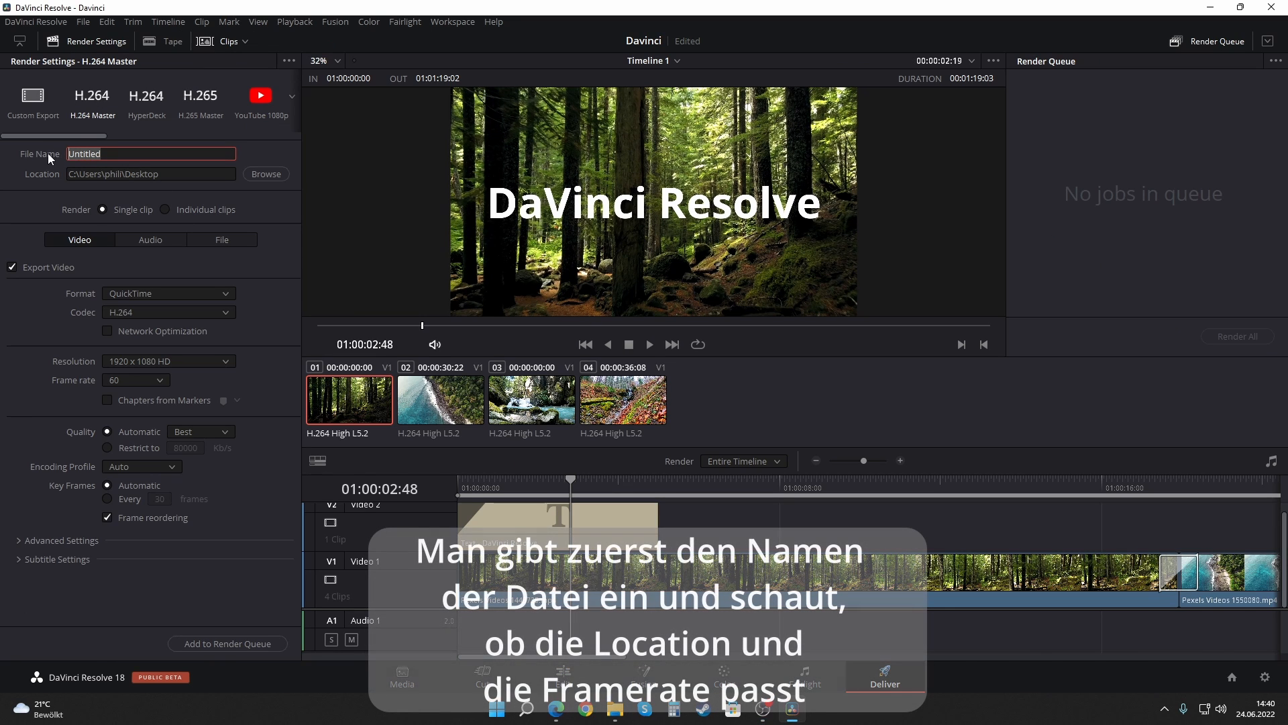
type("DaVinci Resolve T")
type("utorial")
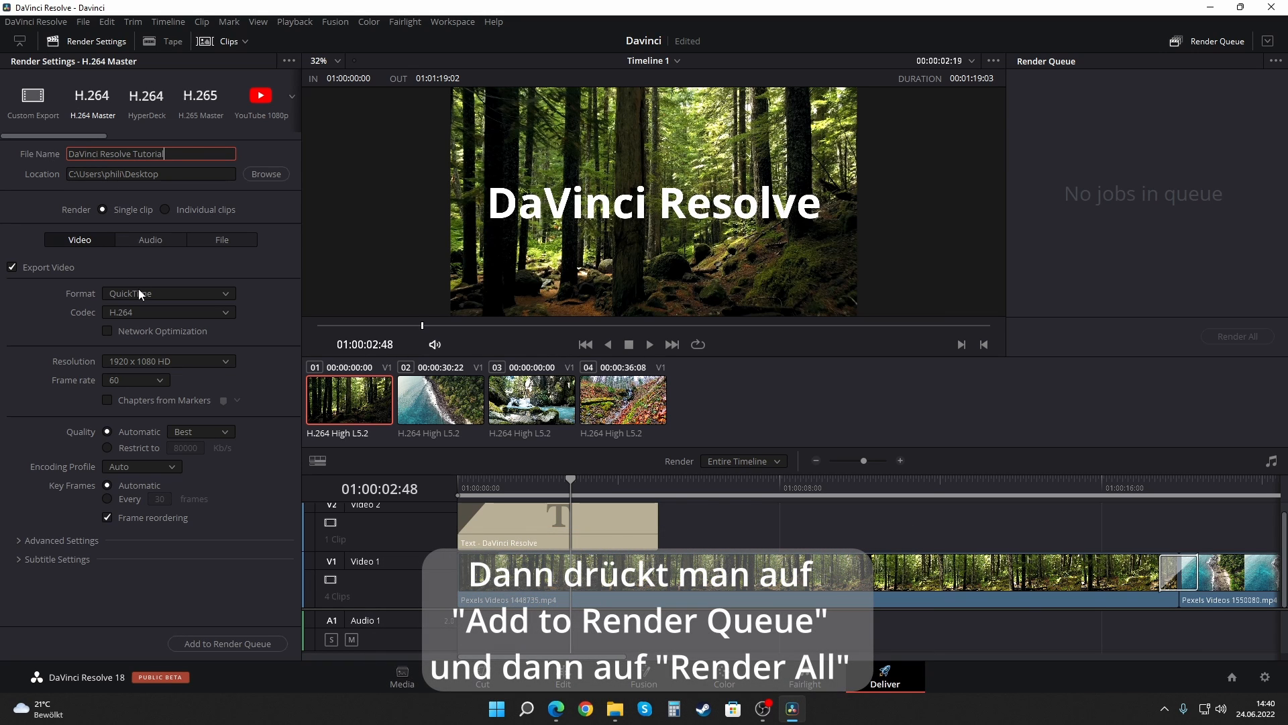
Step: Set the export format to MP4 and render the timeline through the render queue
left_click(138, 292)
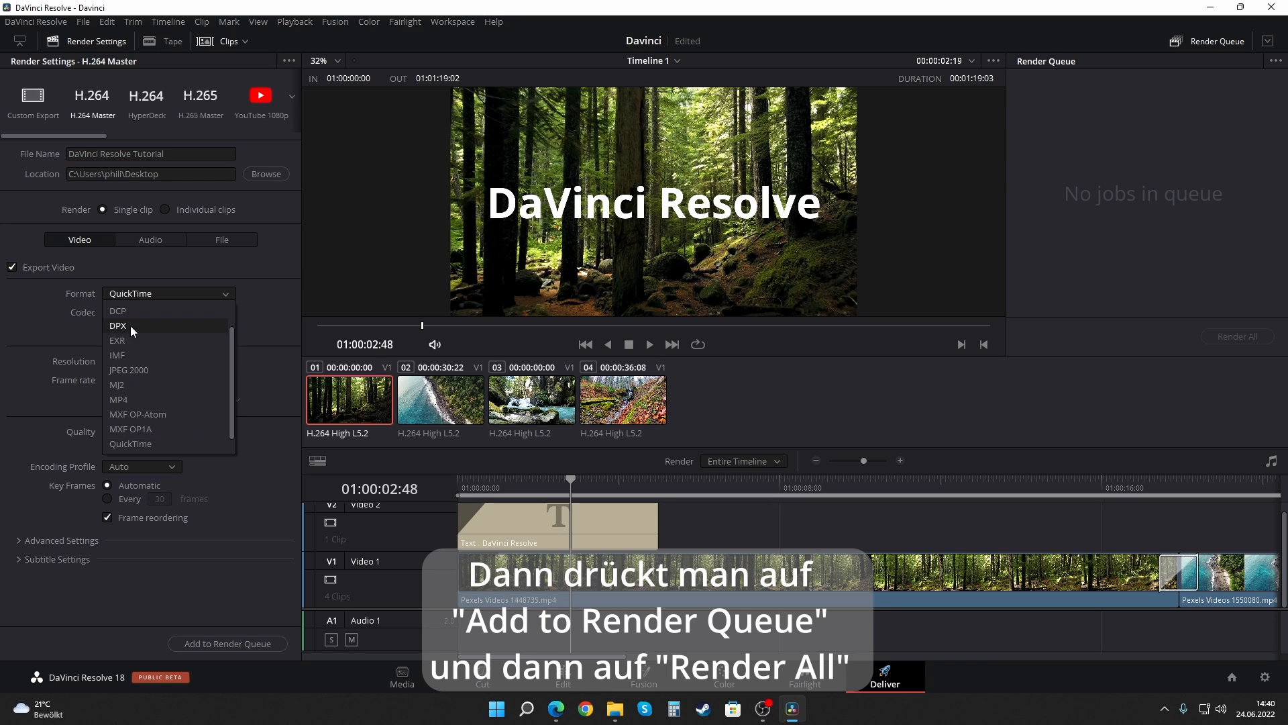
left_click(118, 399)
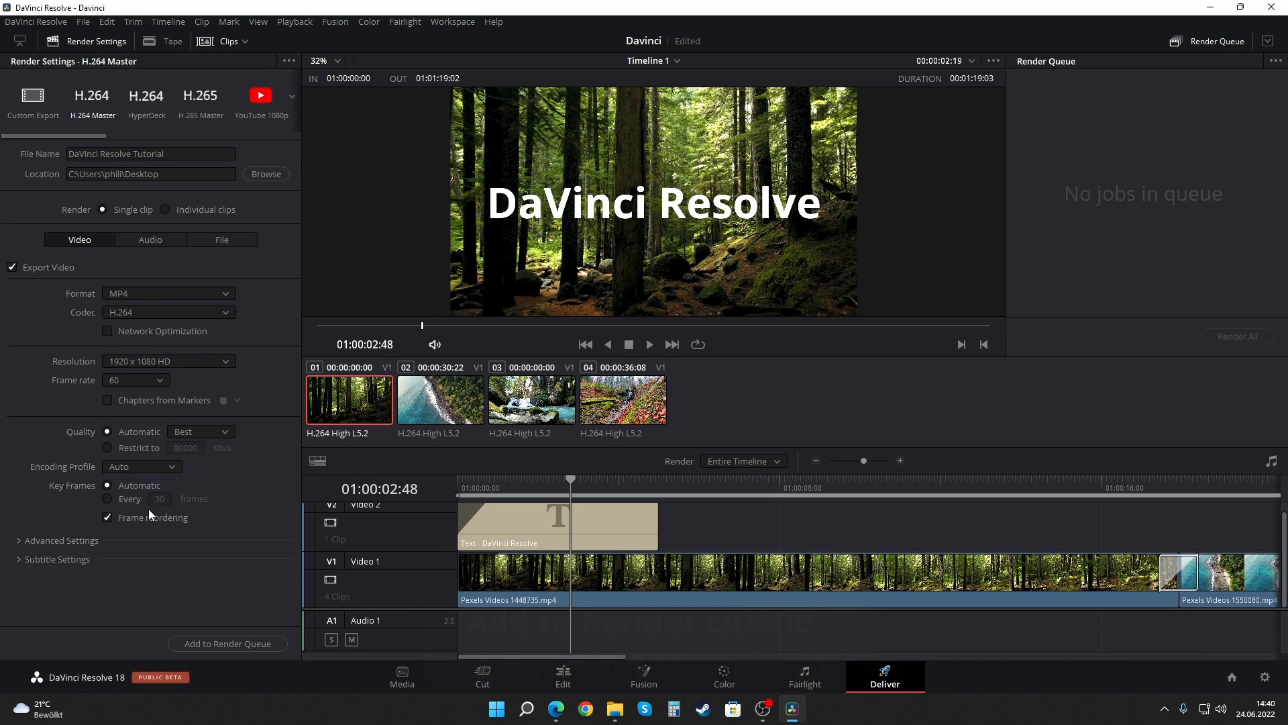
left_click(203, 644)
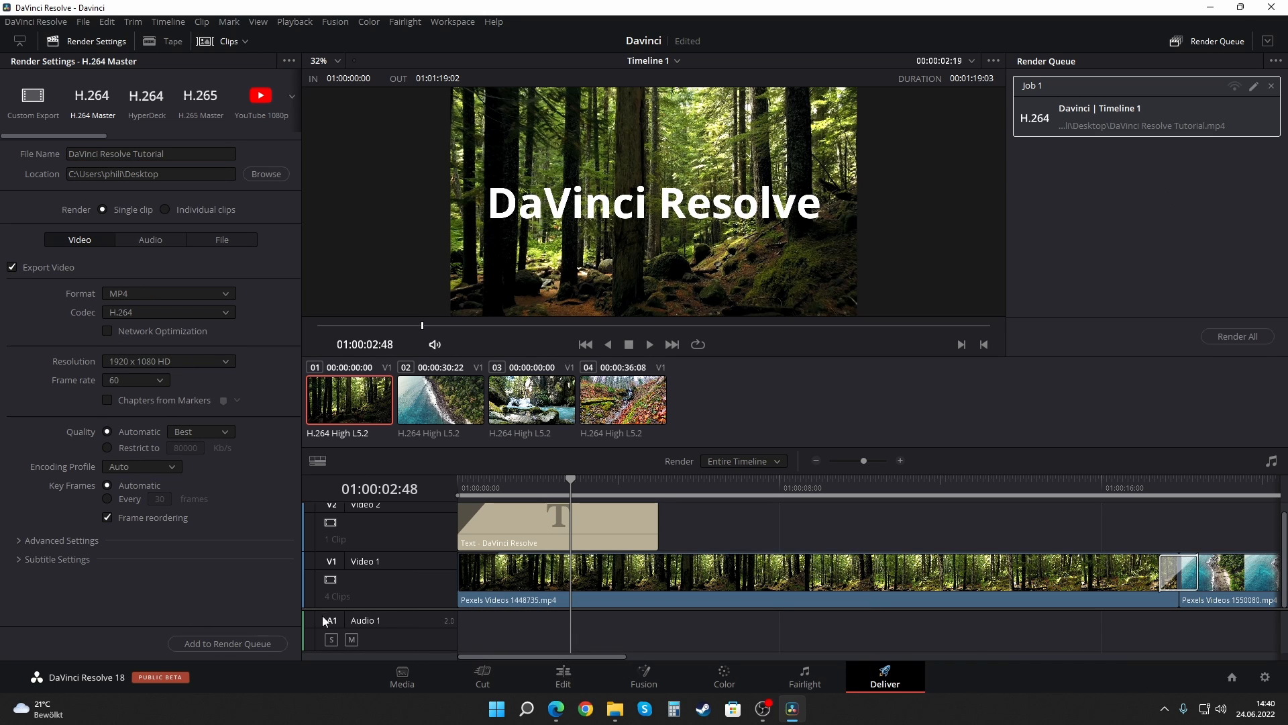
left_click(1249, 336)
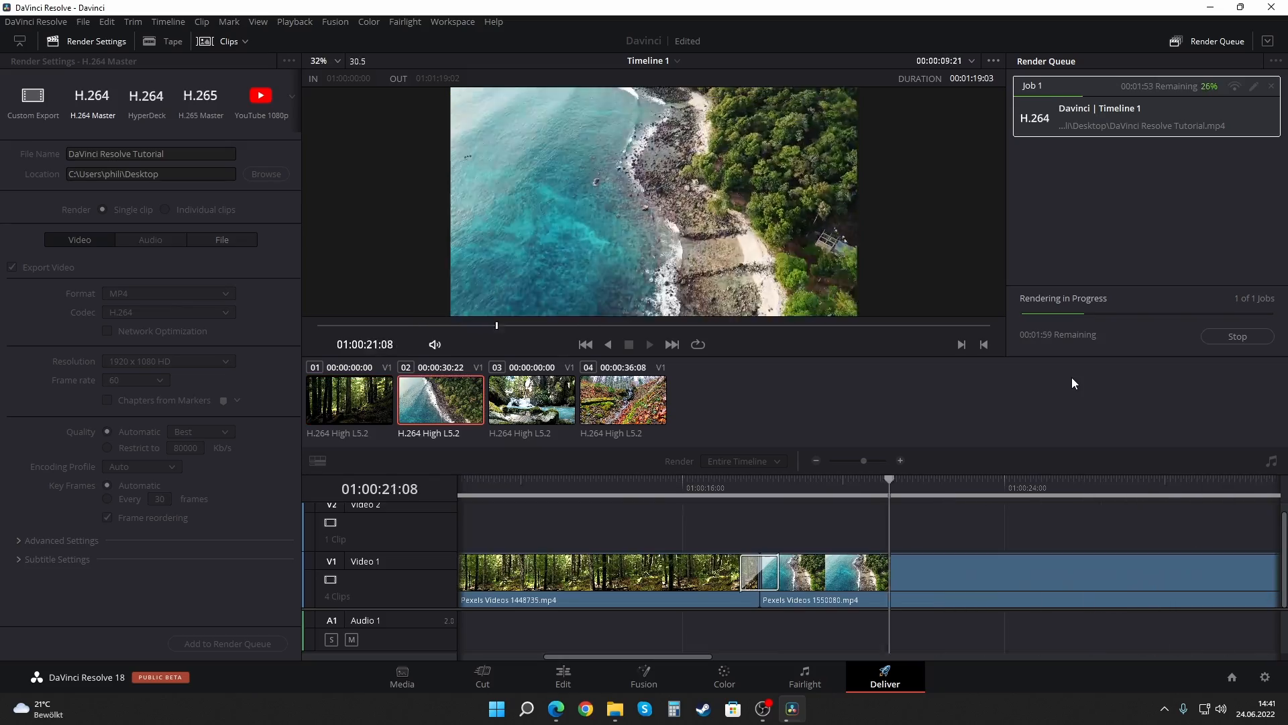